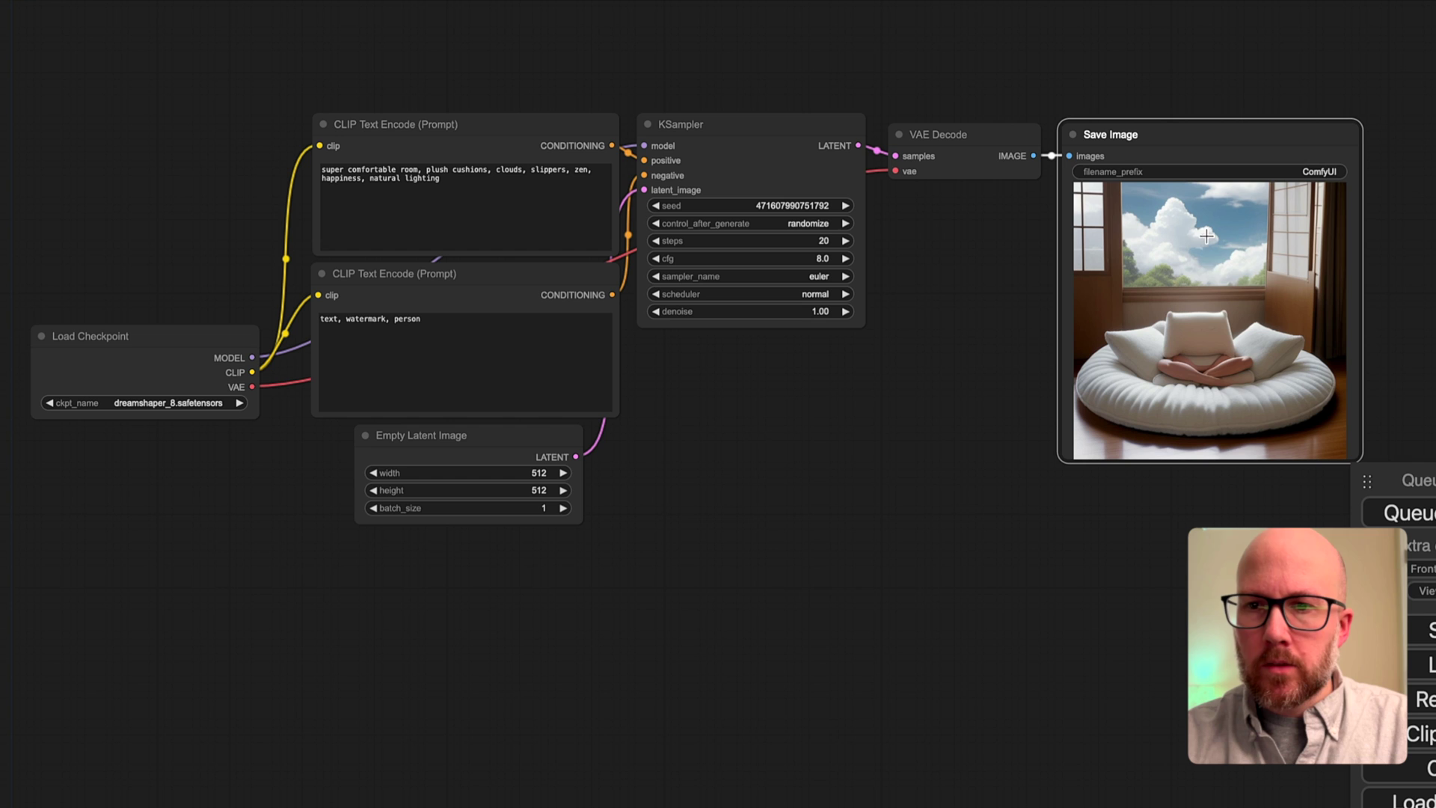
Queue a fresh-seed room image, then move Save Image and VAE Decode below the KSampler
{"action": "left_click", "coordinate": [1426, 516]}
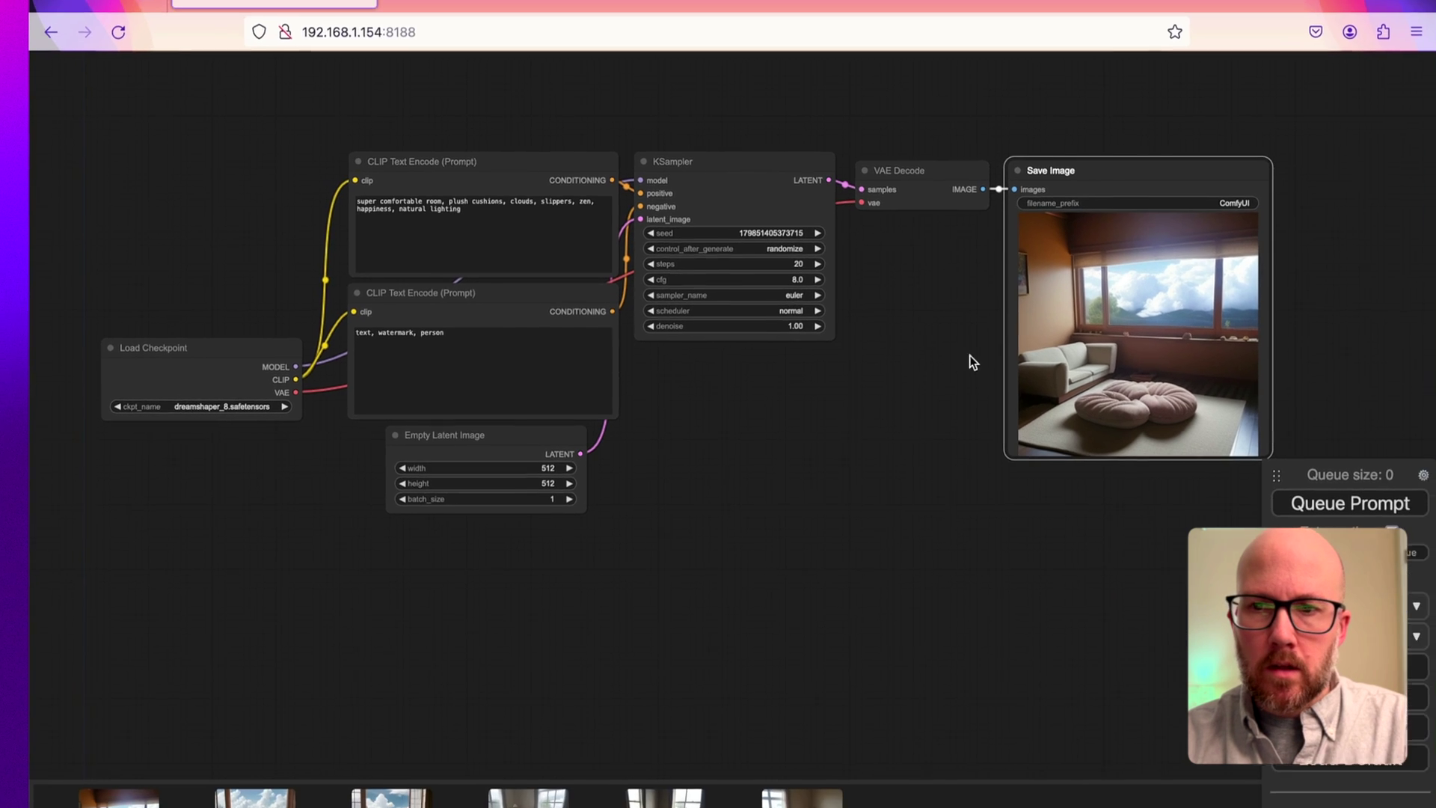
{"action": "left_click_drag", "start_coordinate": [819, 375], "coordinate": [643, 475]}
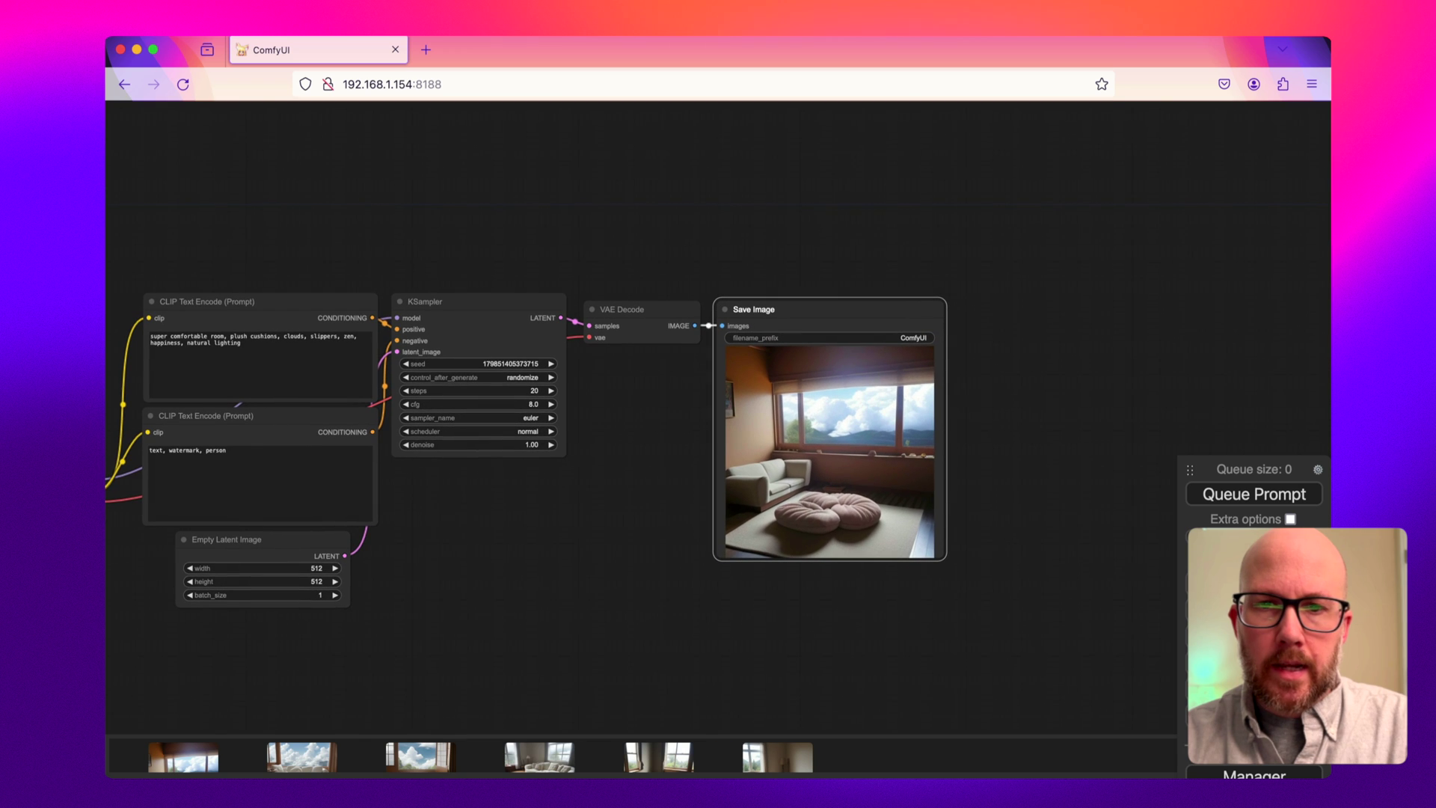
{"action": "left_click", "coordinate": [653, 311]}
{"action": "left_click_drag", "start_coordinate": [798, 311], "coordinate": [833, 491]}
{"action": "left_click_drag", "start_coordinate": [657, 314], "coordinate": [670, 496]}
Add an Upscale Latent node and feed it the KSampler's LATENT output
{"action": "left_click", "coordinate": [651, 317]}
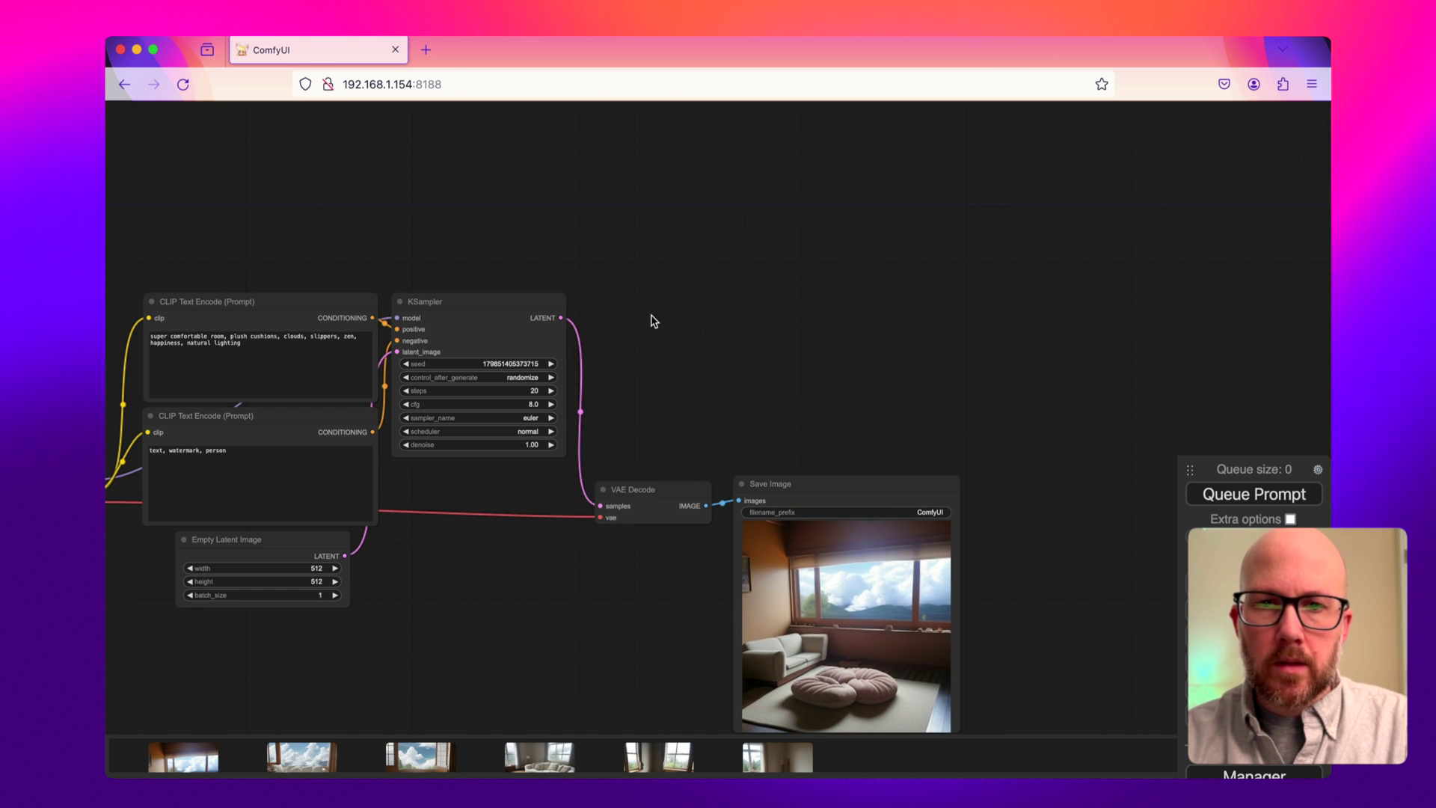
{"action": "double_click", "coordinate": [647, 261]}
{"action": "type", "text": "laten"}
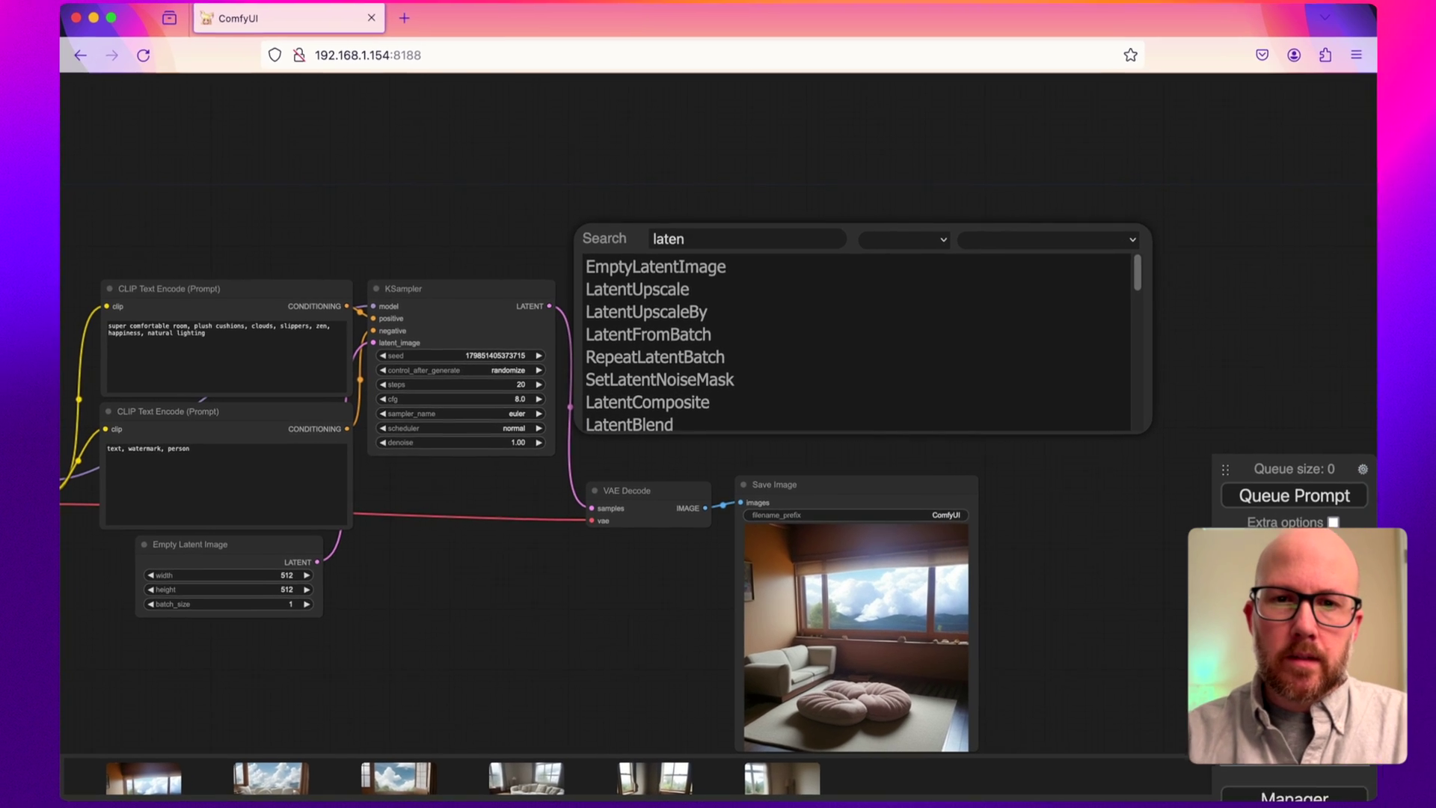
{"action": "left_click", "coordinate": [637, 289]}
{"action": "left_click_drag", "start_coordinate": [731, 219], "coordinate": [656, 238]}
{"action": "left_click_drag", "start_coordinate": [510, 265], "coordinate": [592, 144]}
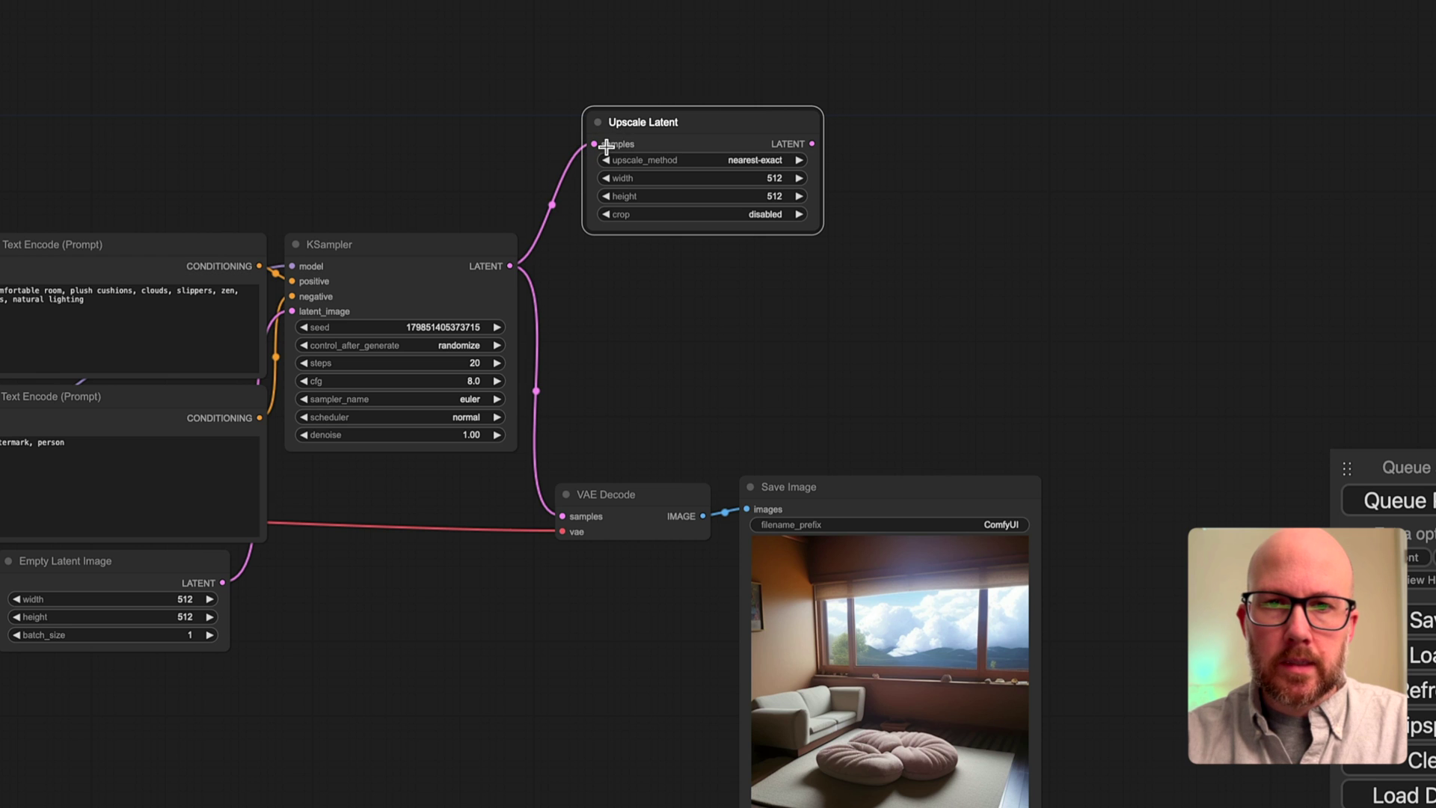
Set the Upscale Latent width and height to 1024
{"action": "left_click", "coordinate": [776, 178]}
{"action": "type", "text": "1024"}
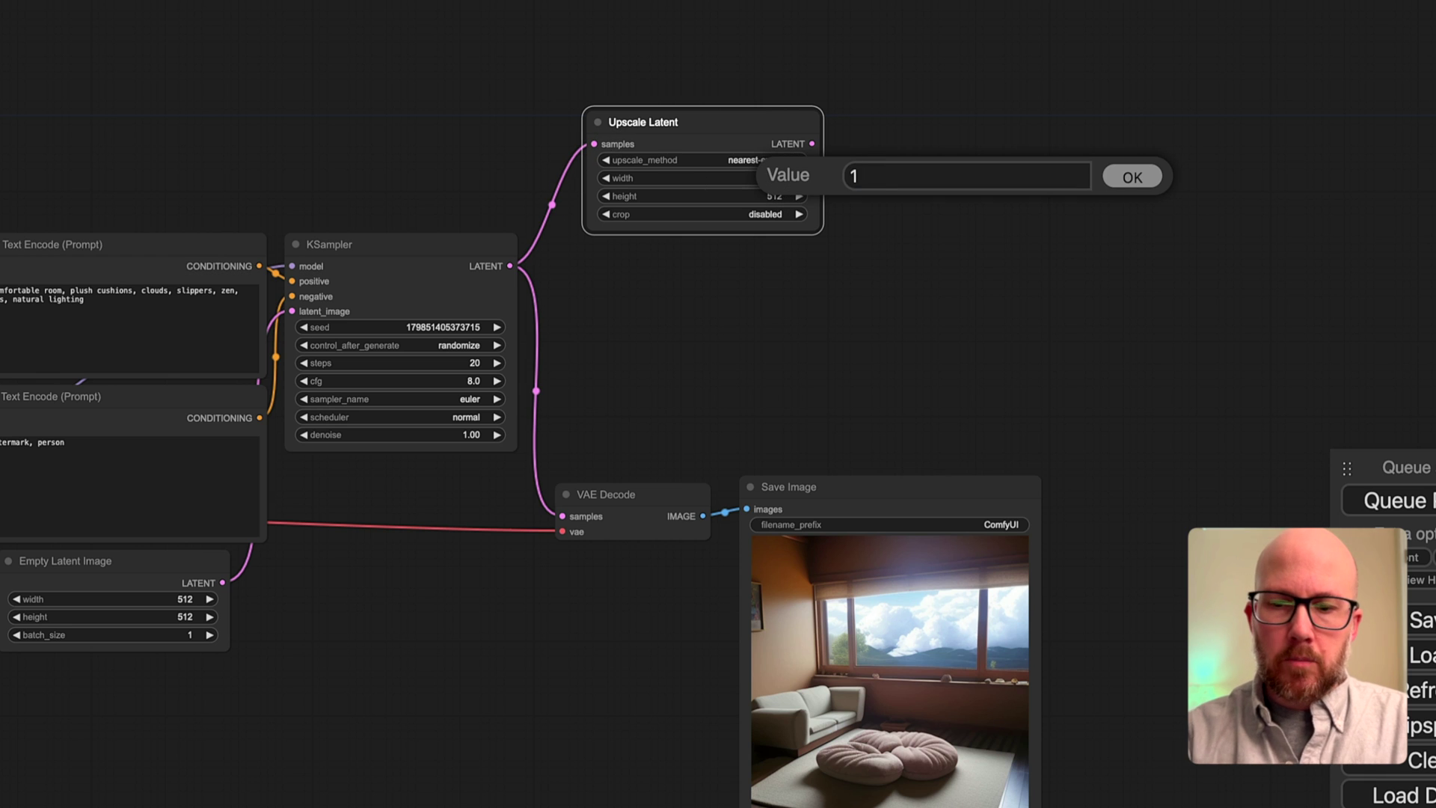
{"action": "left_click", "coordinate": [1129, 179]}
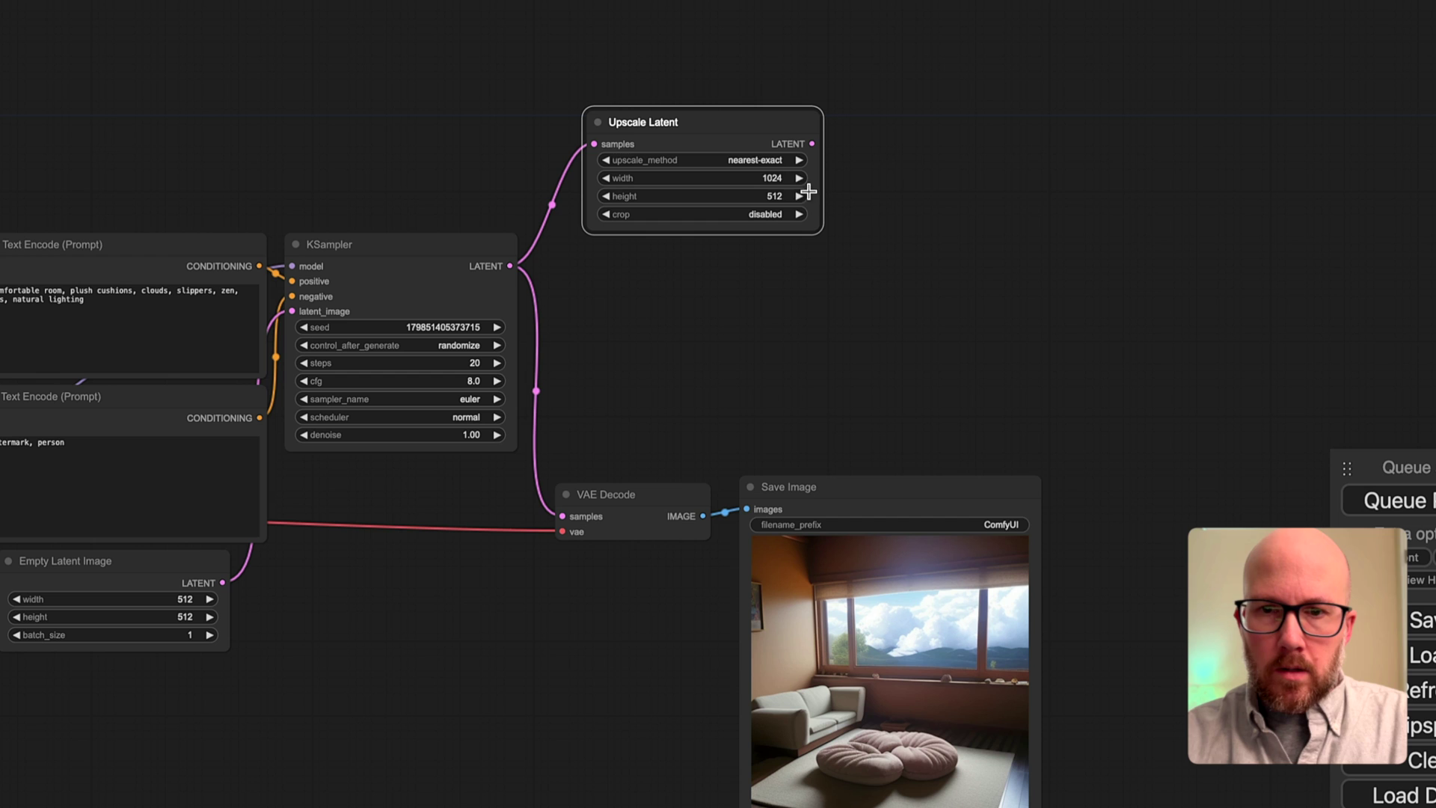
{"action": "left_click", "coordinate": [777, 196]}
{"action": "type", "text": "1024"}
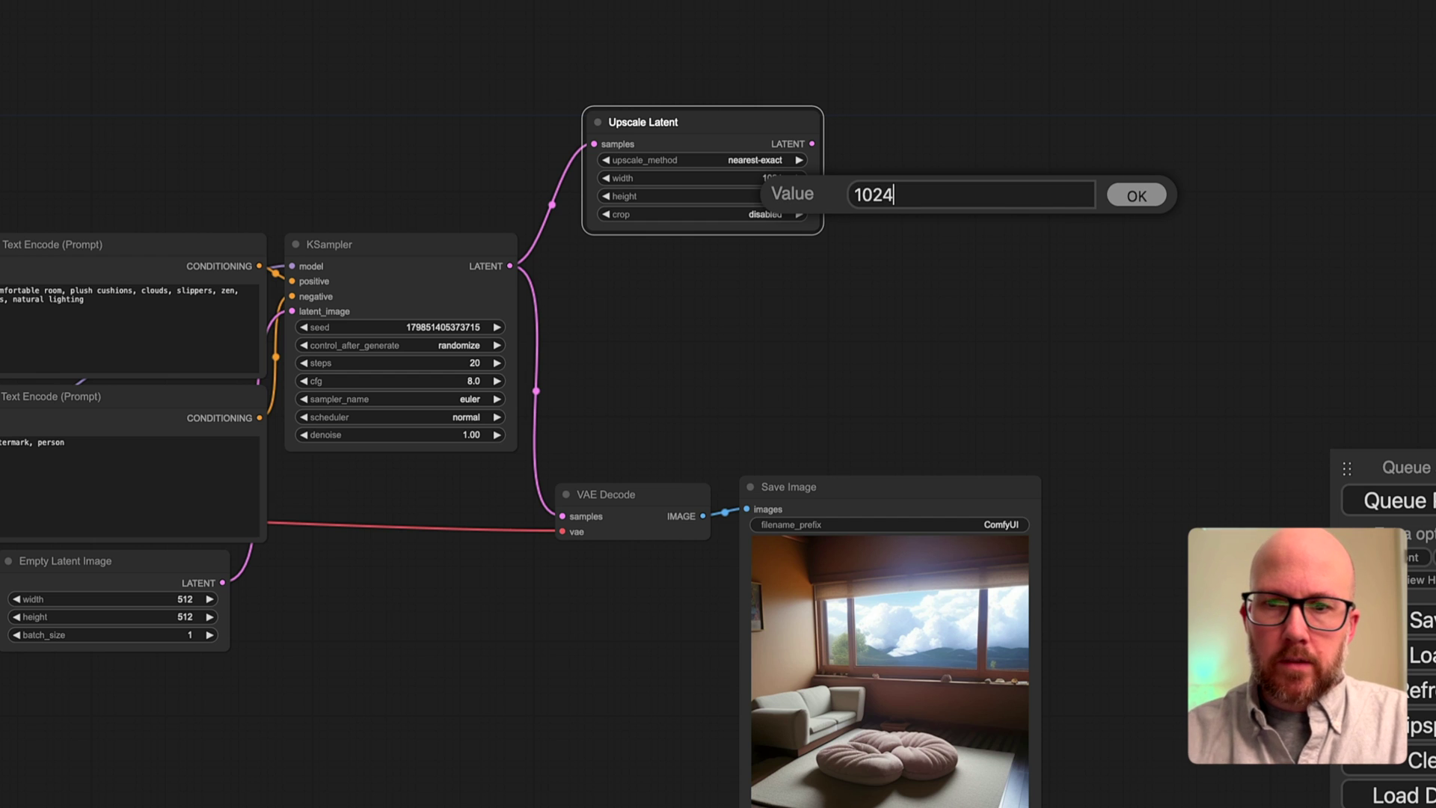
{"action": "left_click", "coordinate": [1131, 196]}
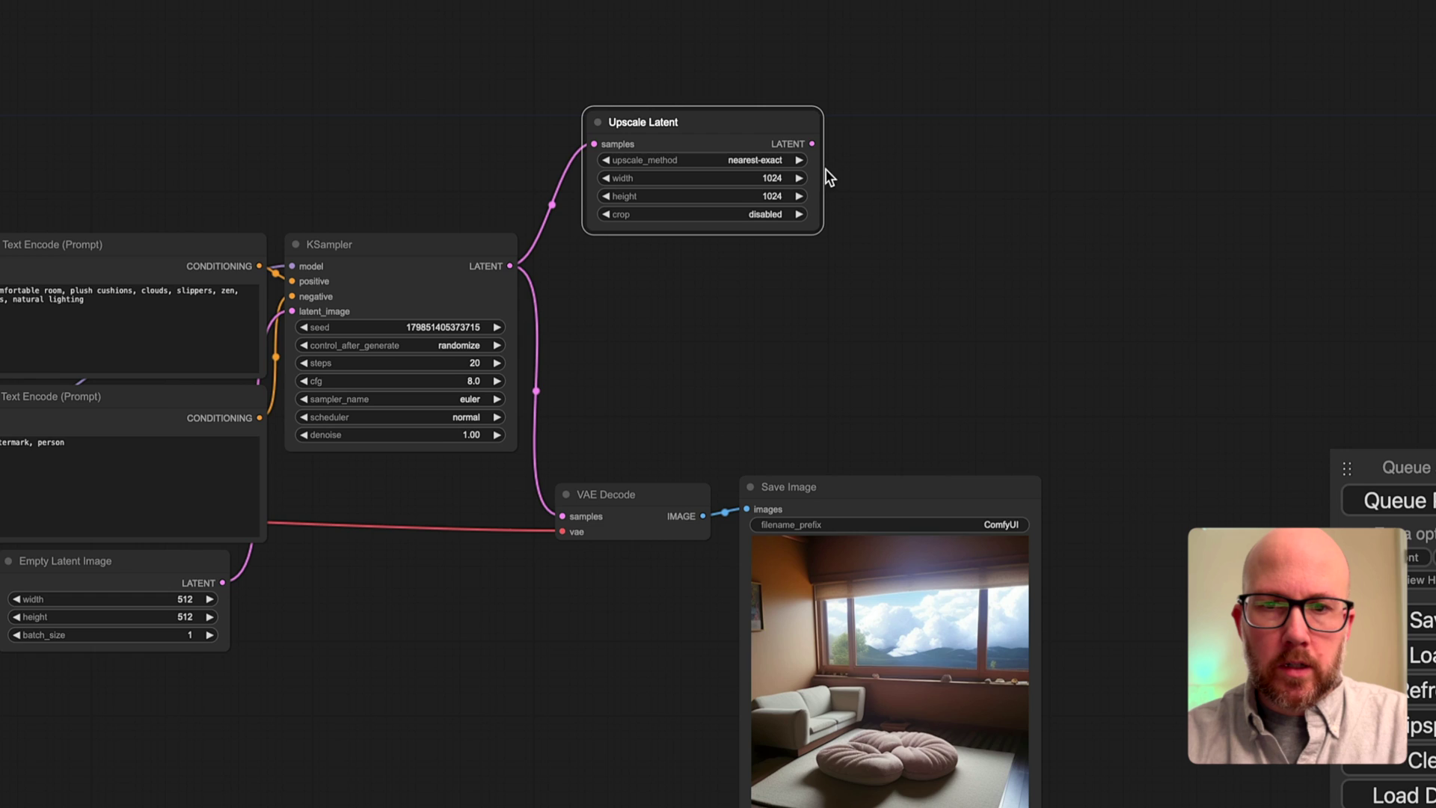
{"action": "double_click", "coordinate": [902, 174]}
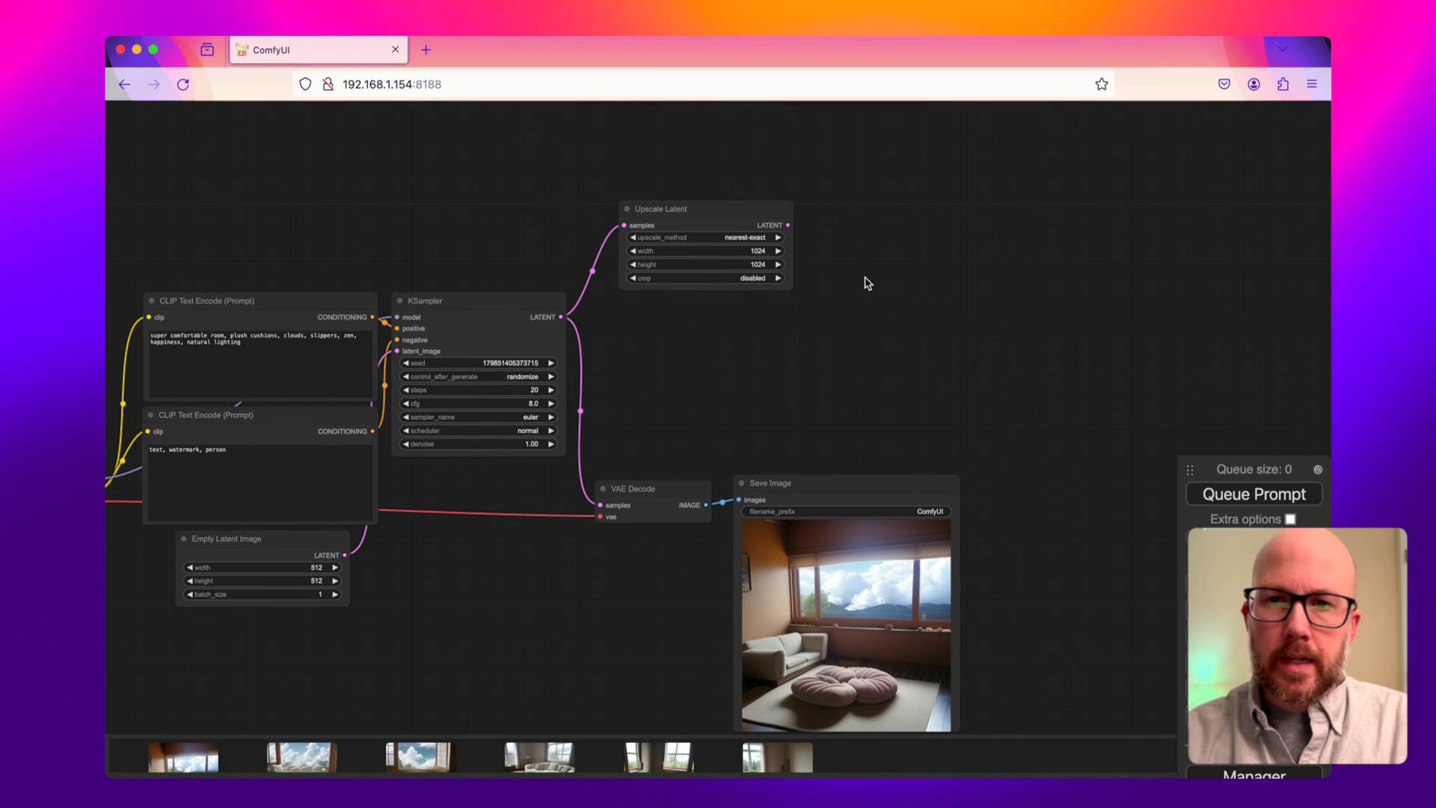
Add a second KSampler whose latent_image comes from the Upscale Latent node
{"action": "double_click", "coordinate": [865, 283]}
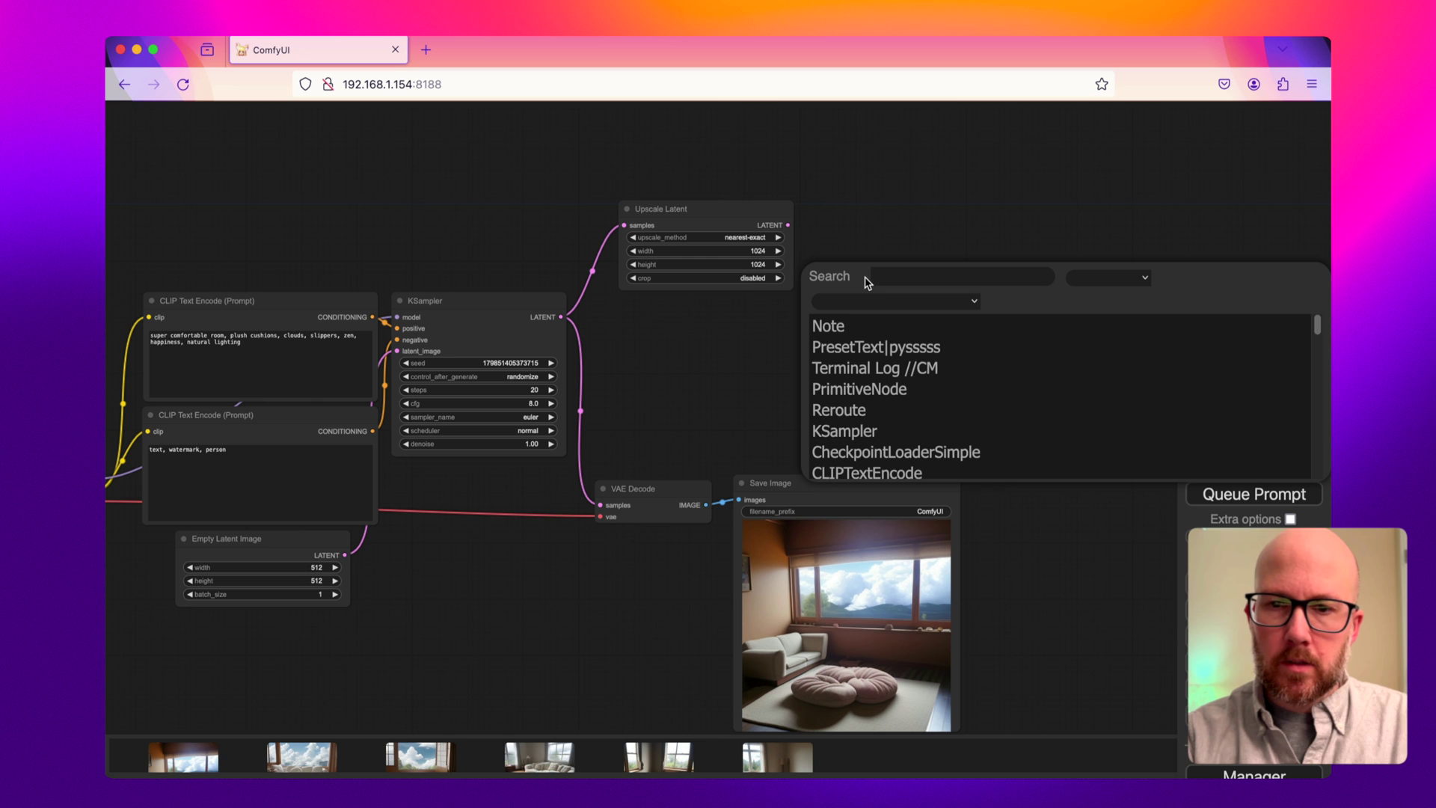
{"action": "type", "text": "ks"}
{"action": "left_click", "coordinate": [867, 327]}
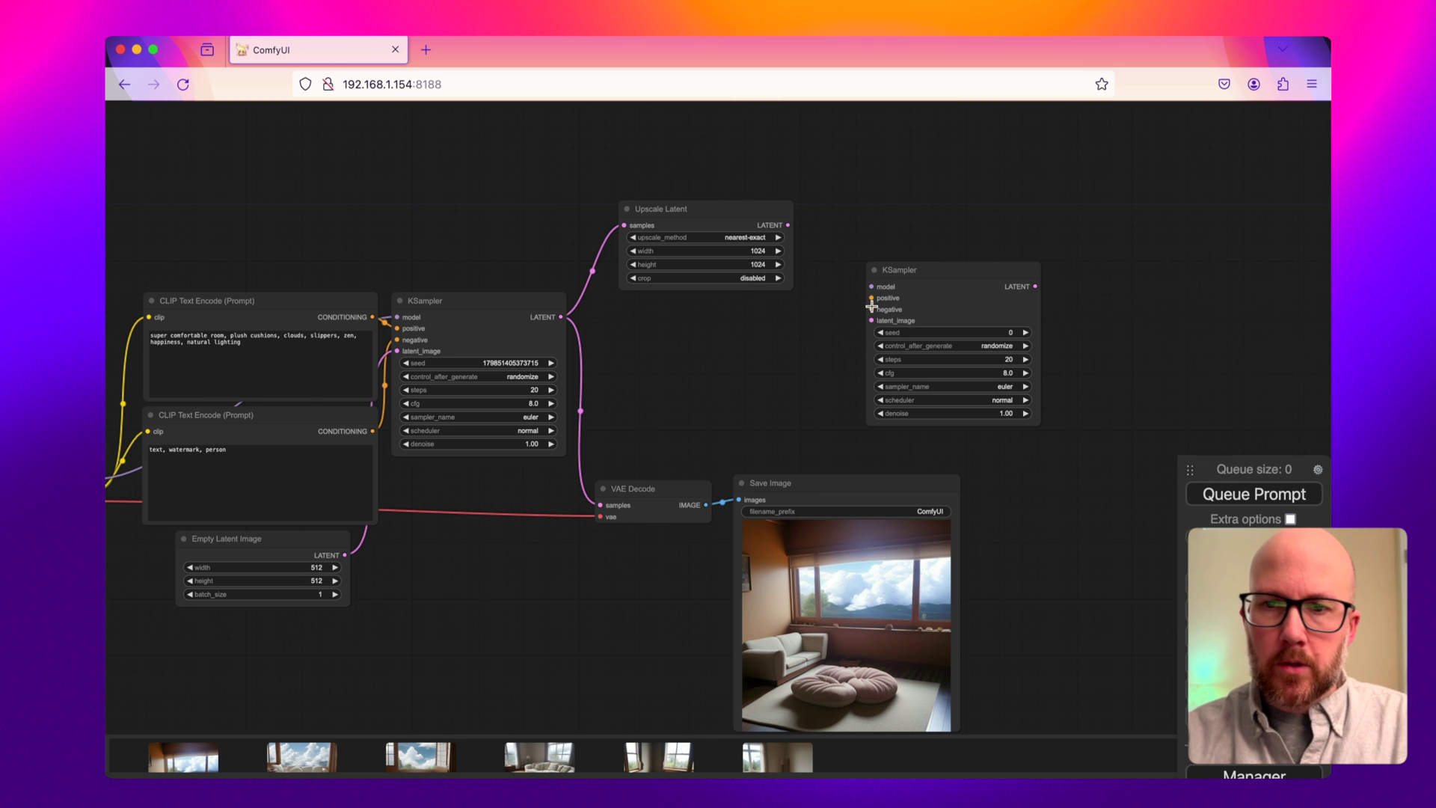
{"action": "mouse_move", "coordinate": [865, 282]}
{"action": "left_mouse_down"}
{"action": "mouse_move", "coordinate": [855, 227]}
{"action": "mouse_move", "coordinate": [863, 270]}
{"action": "left_mouse_up"}
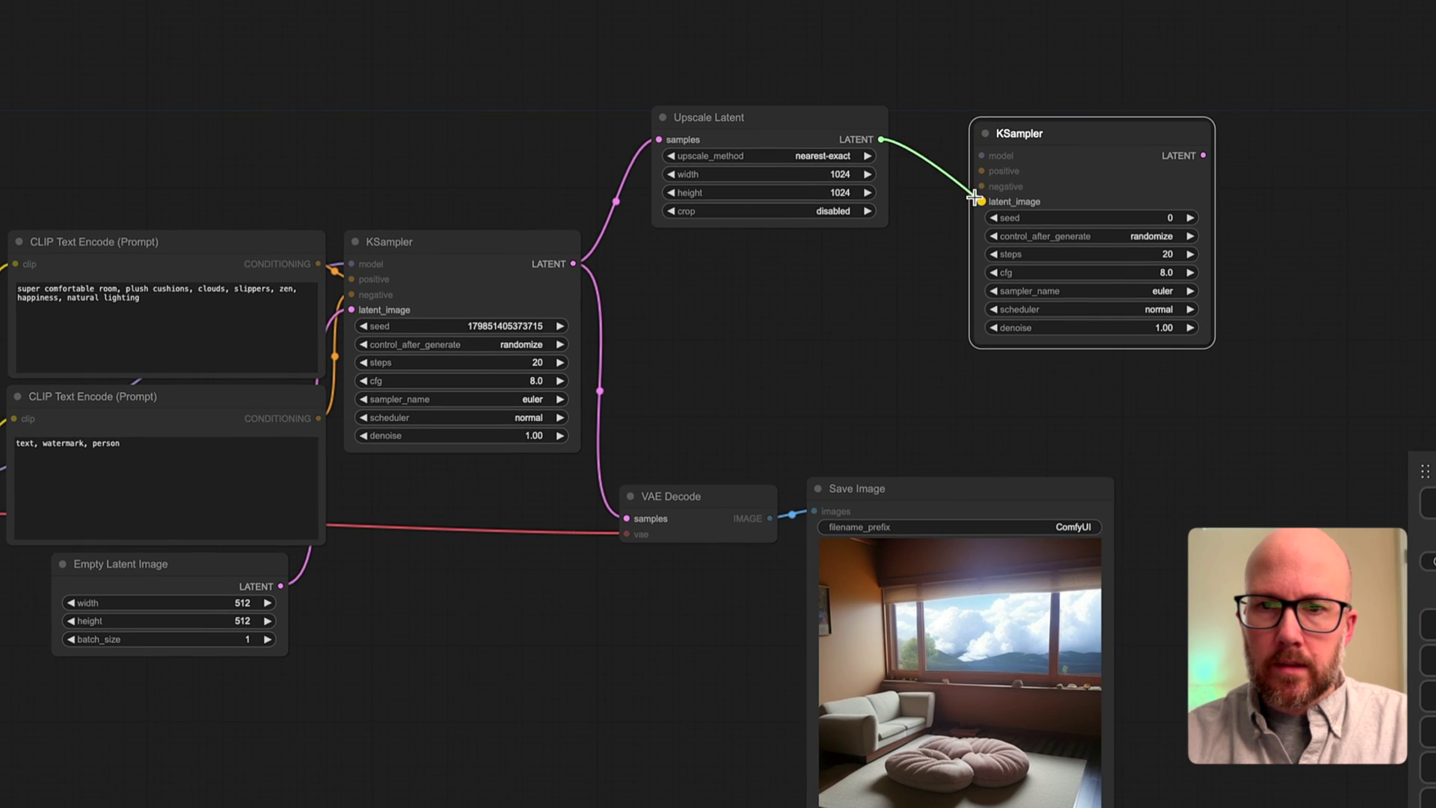
{"action": "left_click_drag", "start_coordinate": [975, 196], "coordinate": [976, 198]}
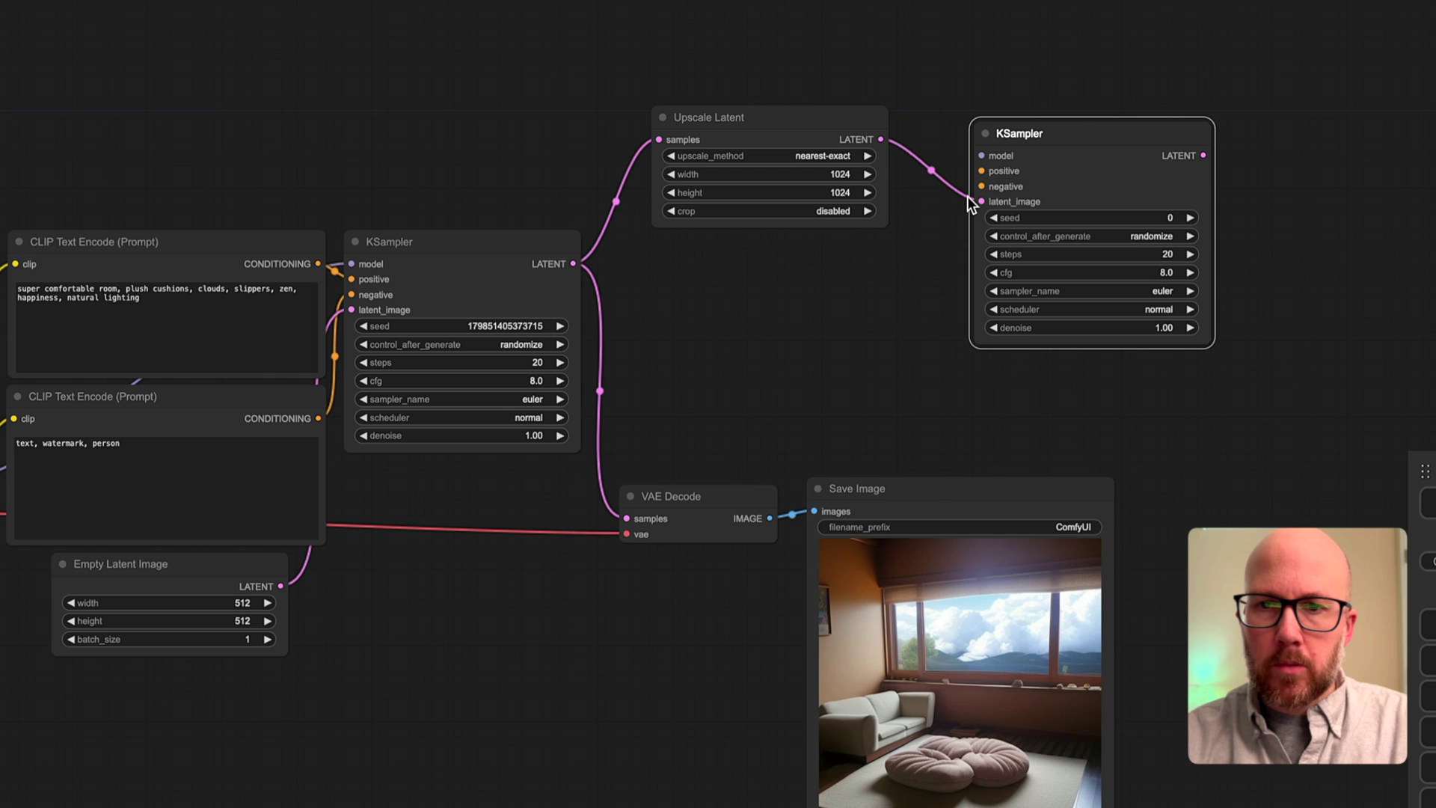
{"action": "left_click_drag", "start_coordinate": [1060, 140], "coordinate": [1071, 109]}
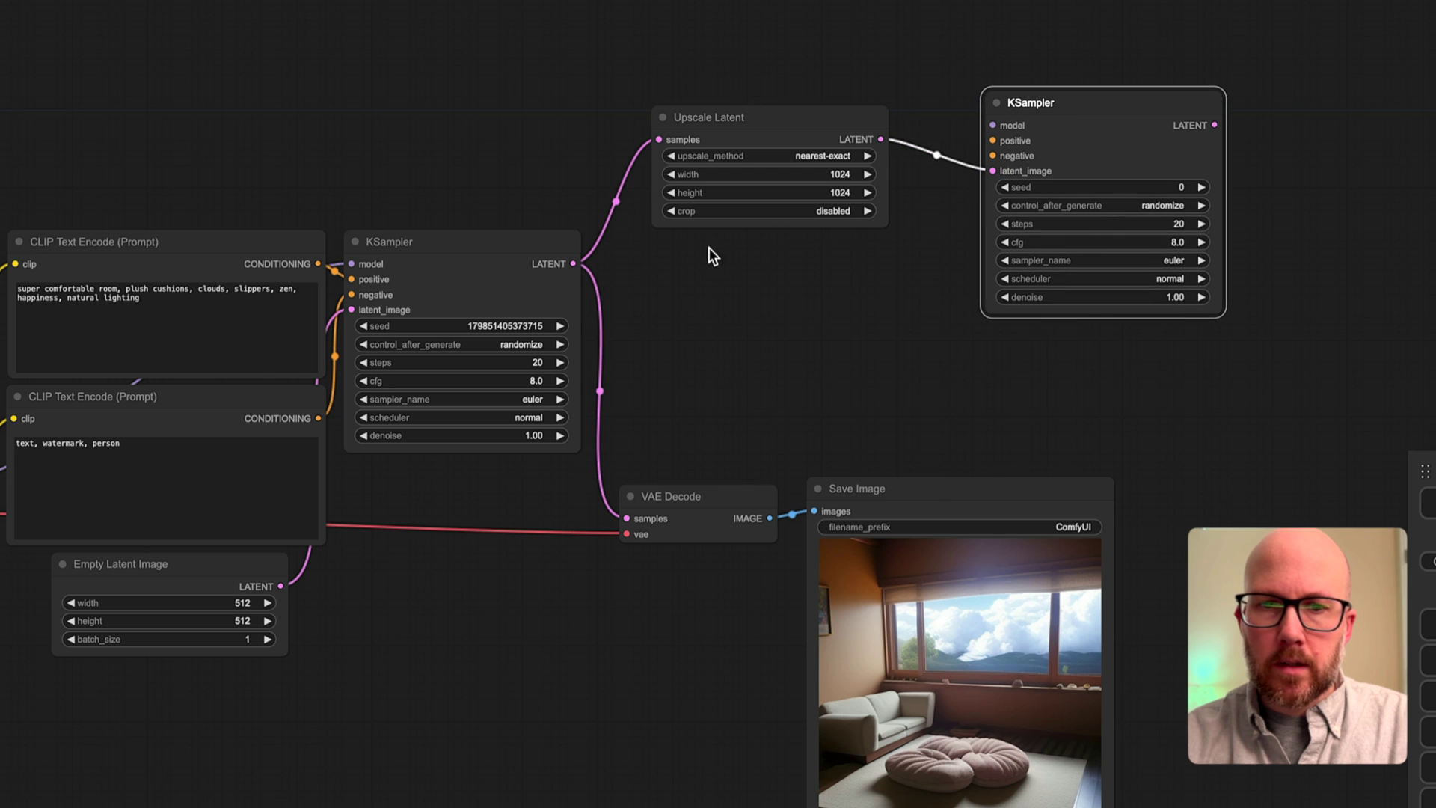
Wire the positive and negative prompts and the checkpoint MODEL into the new KSampler
{"action": "left_click", "coordinate": [477, 251]}
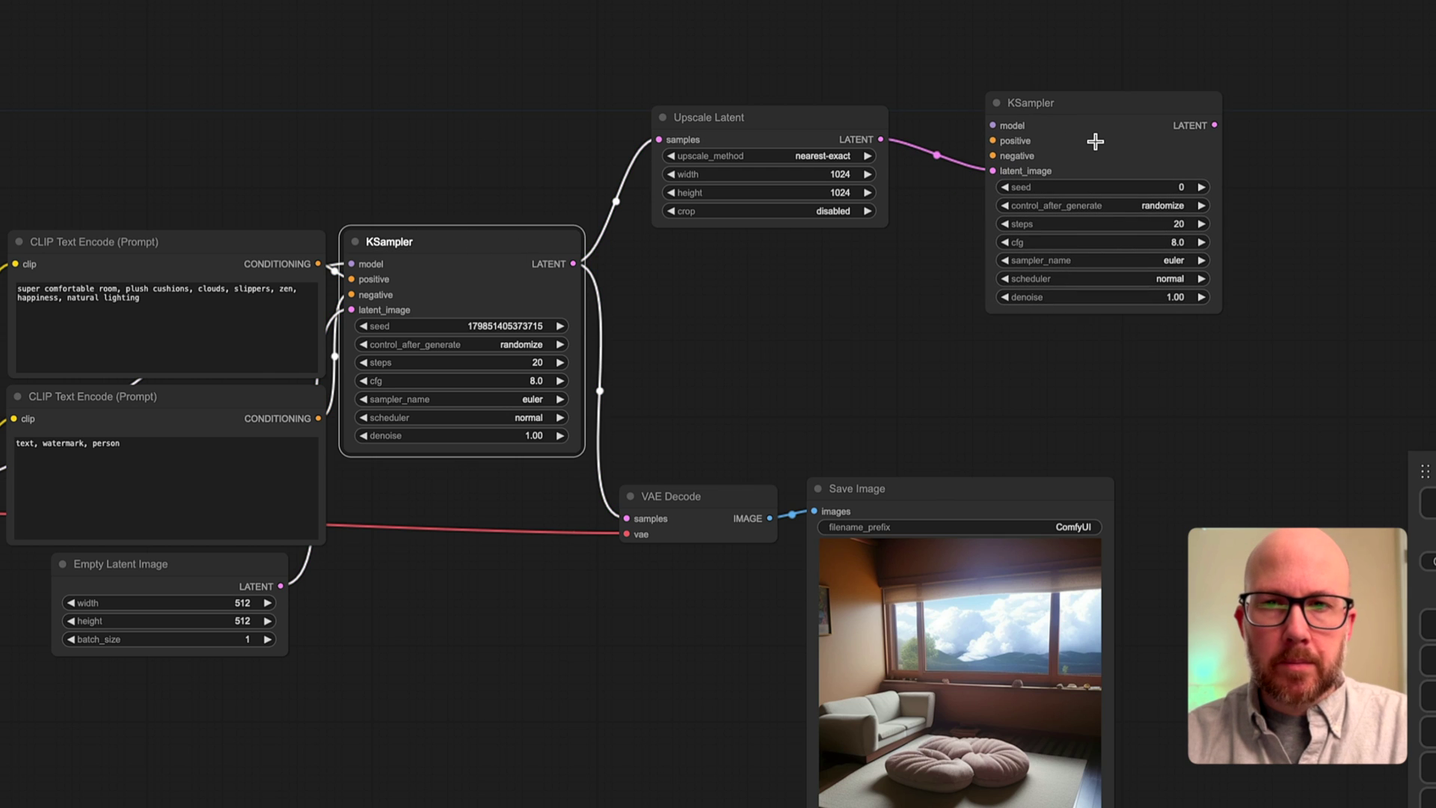
{"action": "left_click_drag", "start_coordinate": [320, 266], "coordinate": [992, 140]}
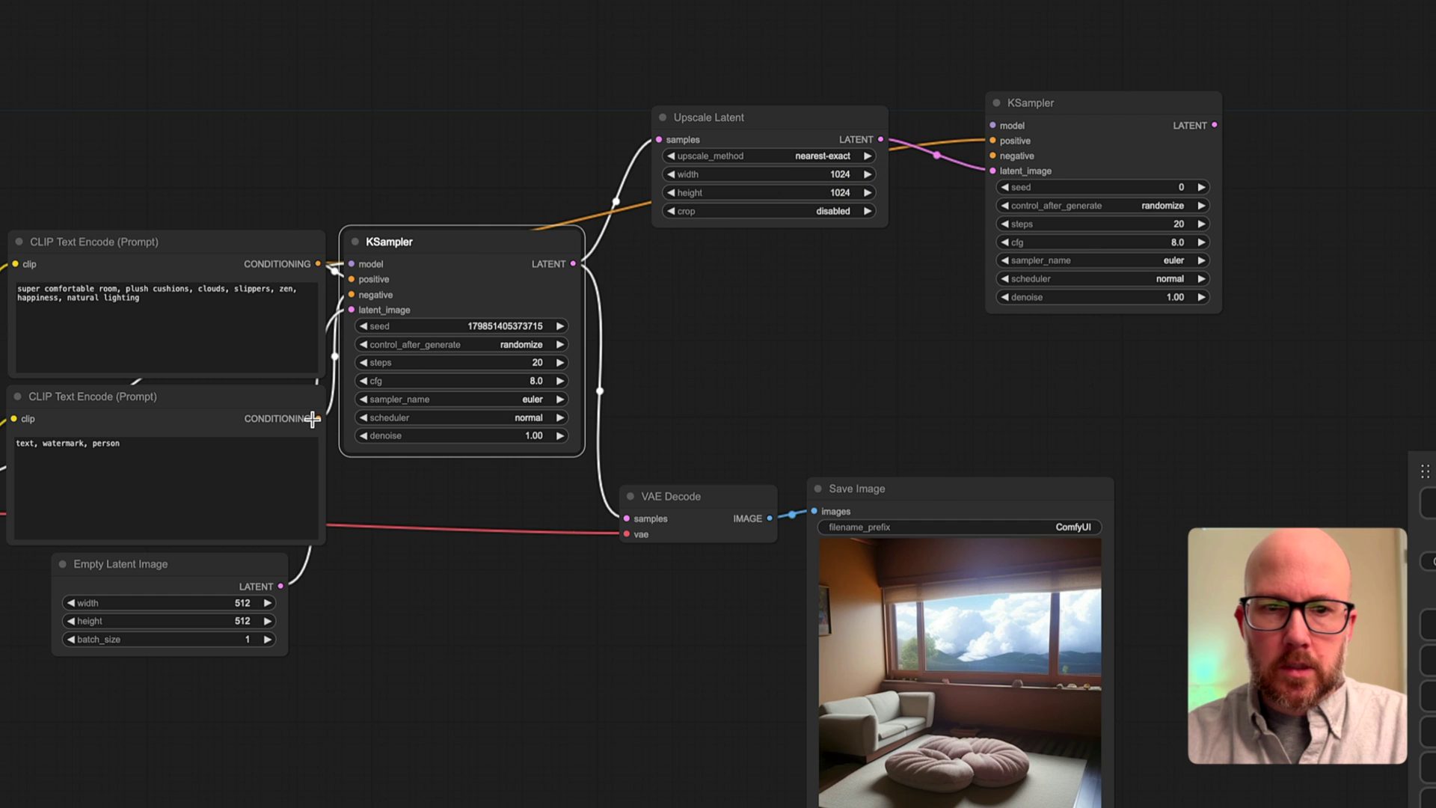
{"action": "left_click_drag", "start_coordinate": [319, 418], "coordinate": [994, 157]}
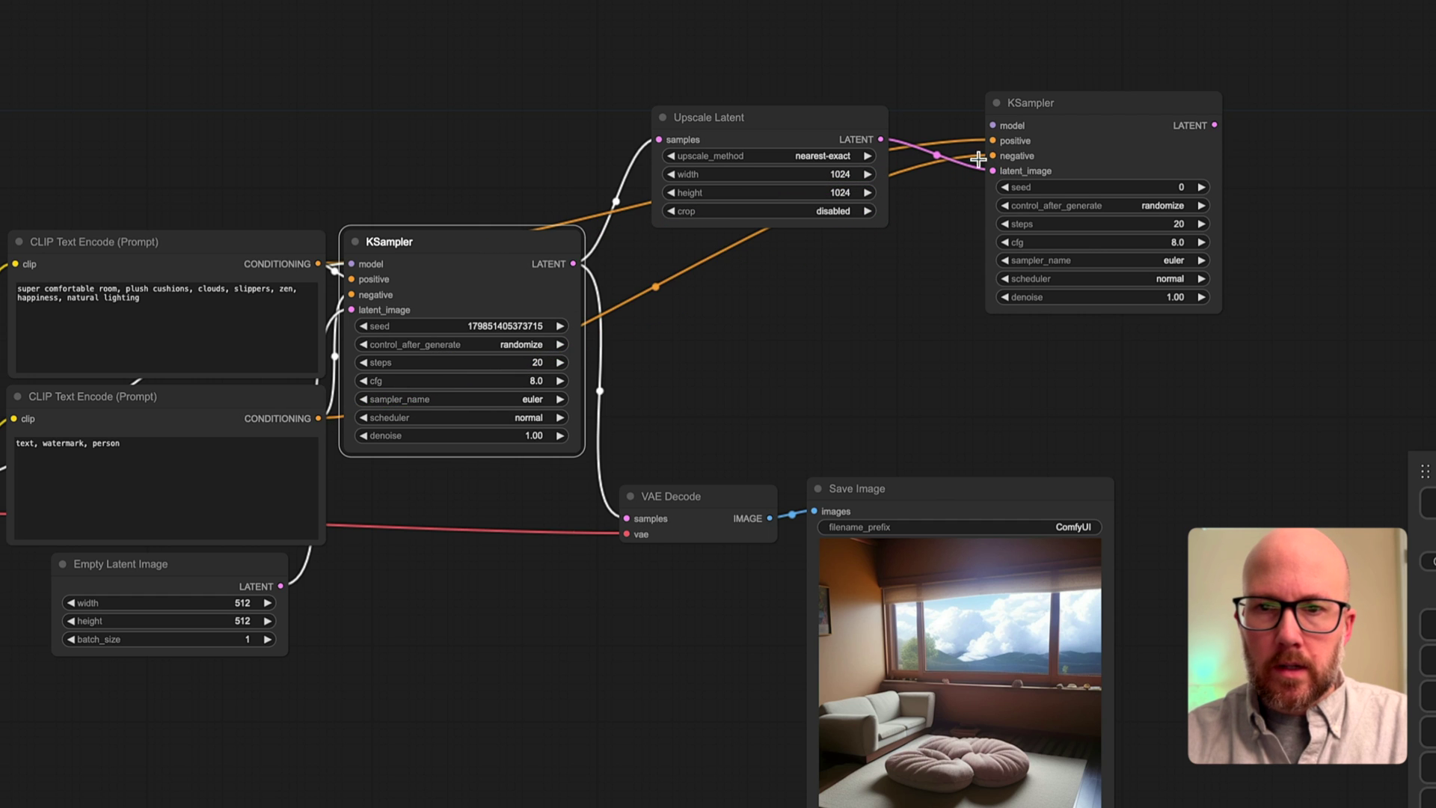
{"action": "left_click_drag", "start_coordinate": [677, 355], "coordinate": [868, 341]}
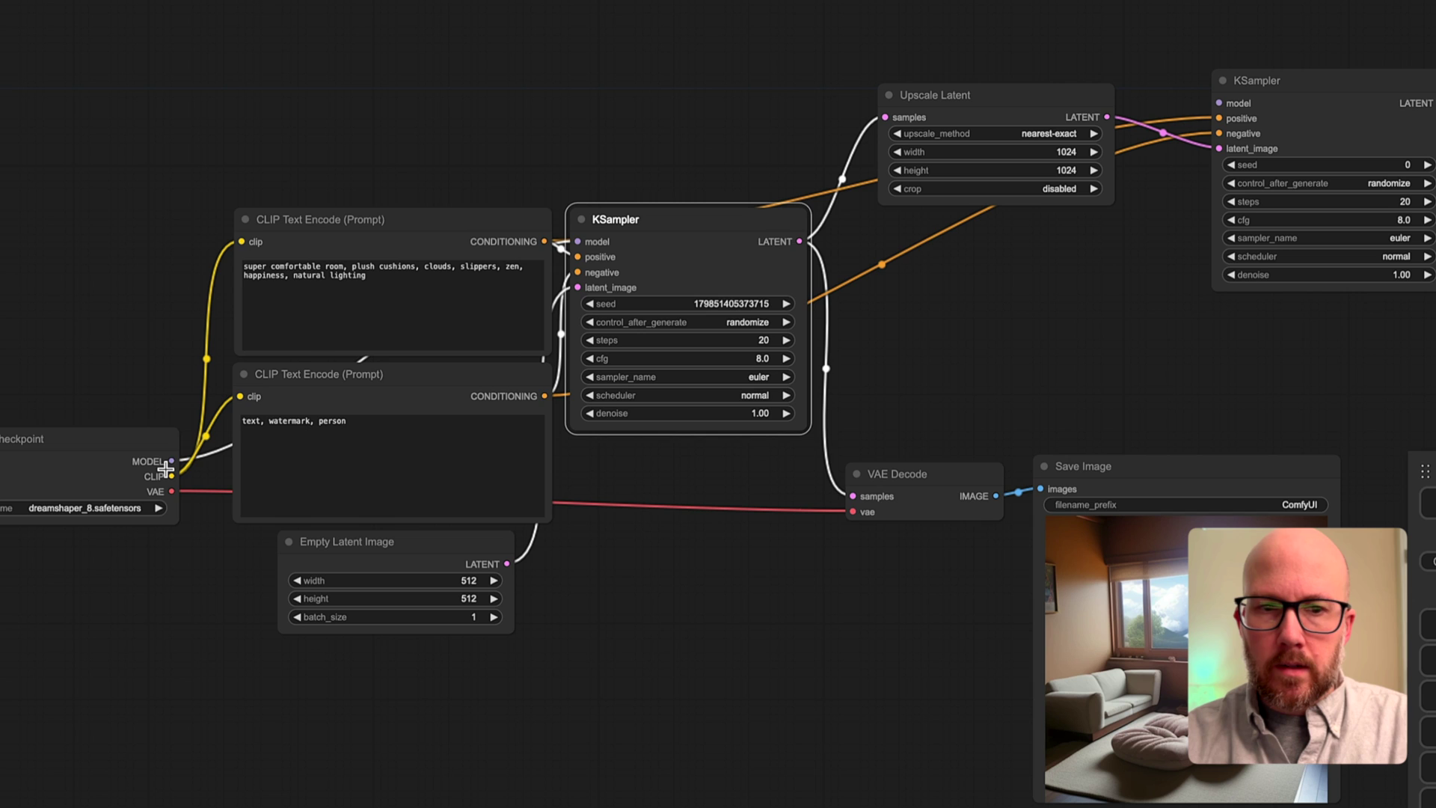
{"action": "left_click_drag", "start_coordinate": [172, 460], "coordinate": [1219, 103]}
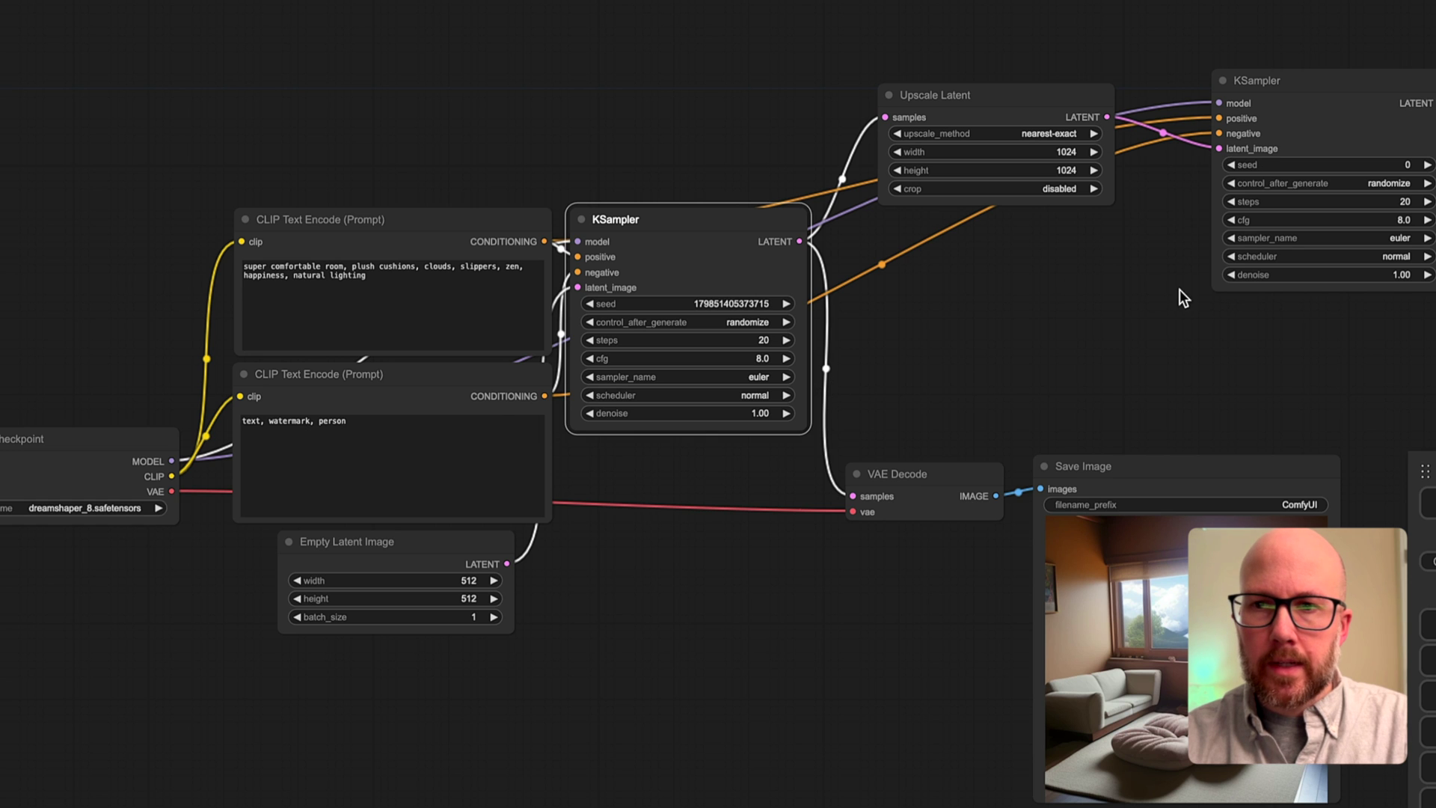
{"action": "left_click_drag", "start_coordinate": [1179, 297], "coordinate": [1025, 298]}
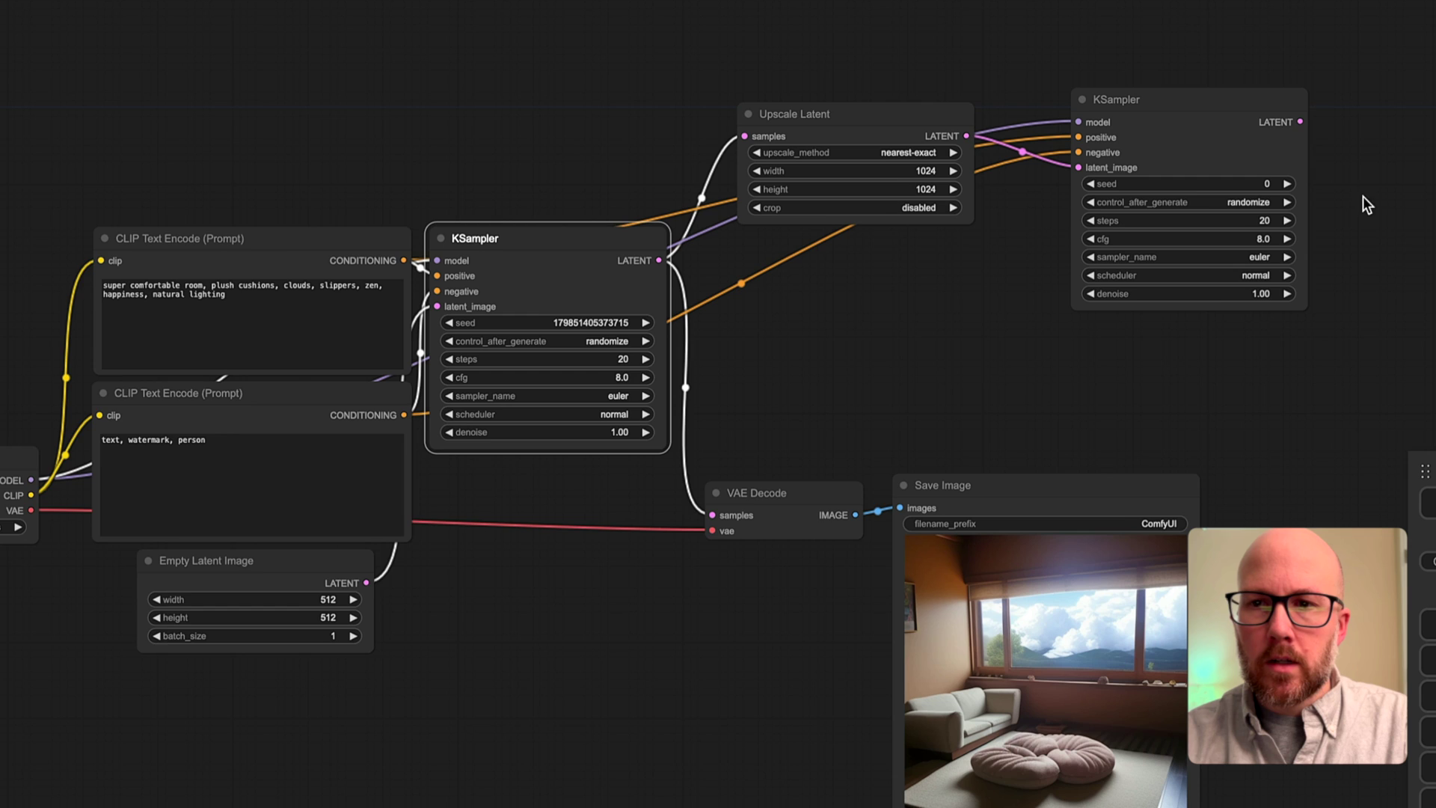
{"action": "left_click_drag", "start_coordinate": [1368, 204], "coordinate": [1187, 209]}
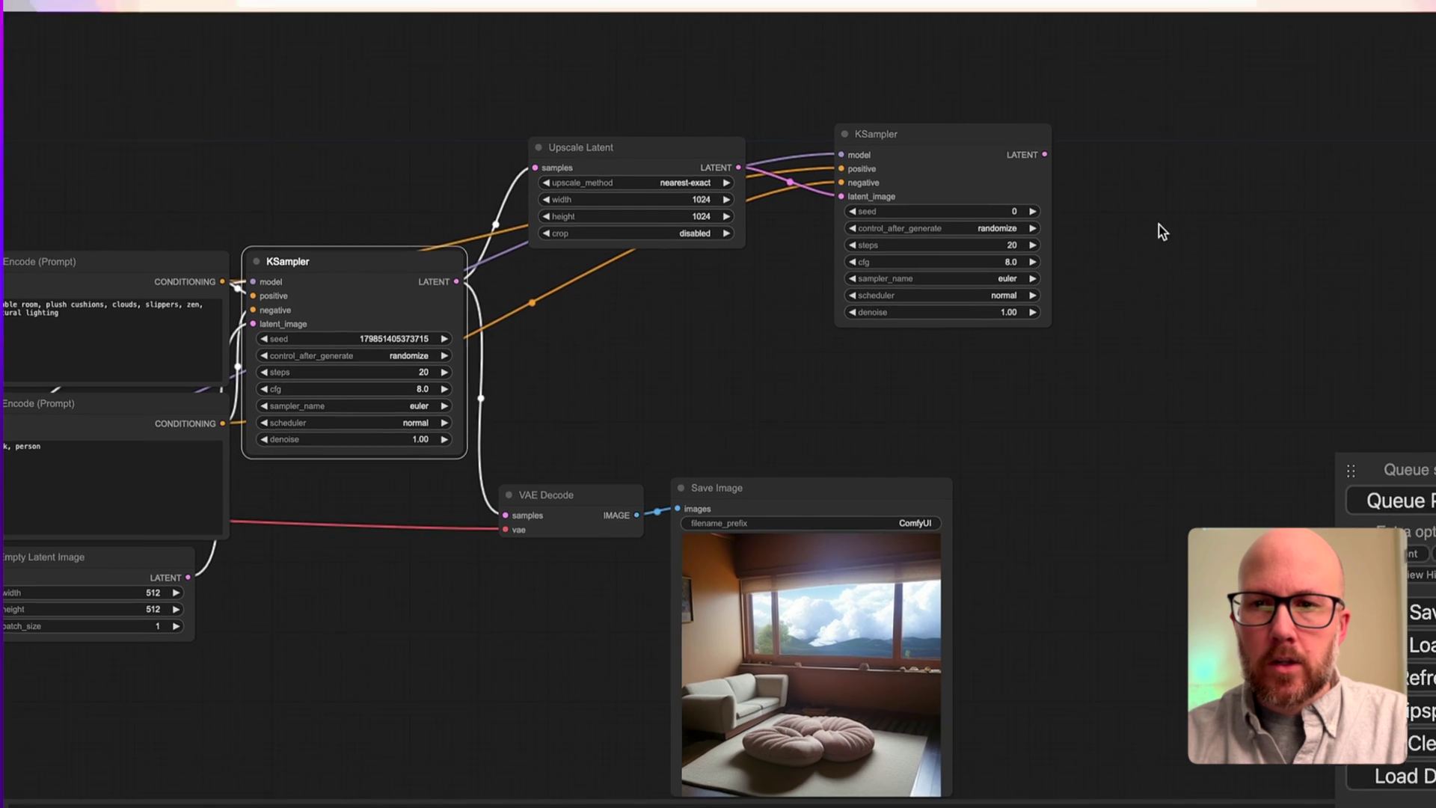
Add a VAE Decode fed by the second KSampler's LATENT and the checkpoint's VAE
{"action": "double_click", "coordinate": [1219, 206]}
{"action": "type", "text": "vae"}
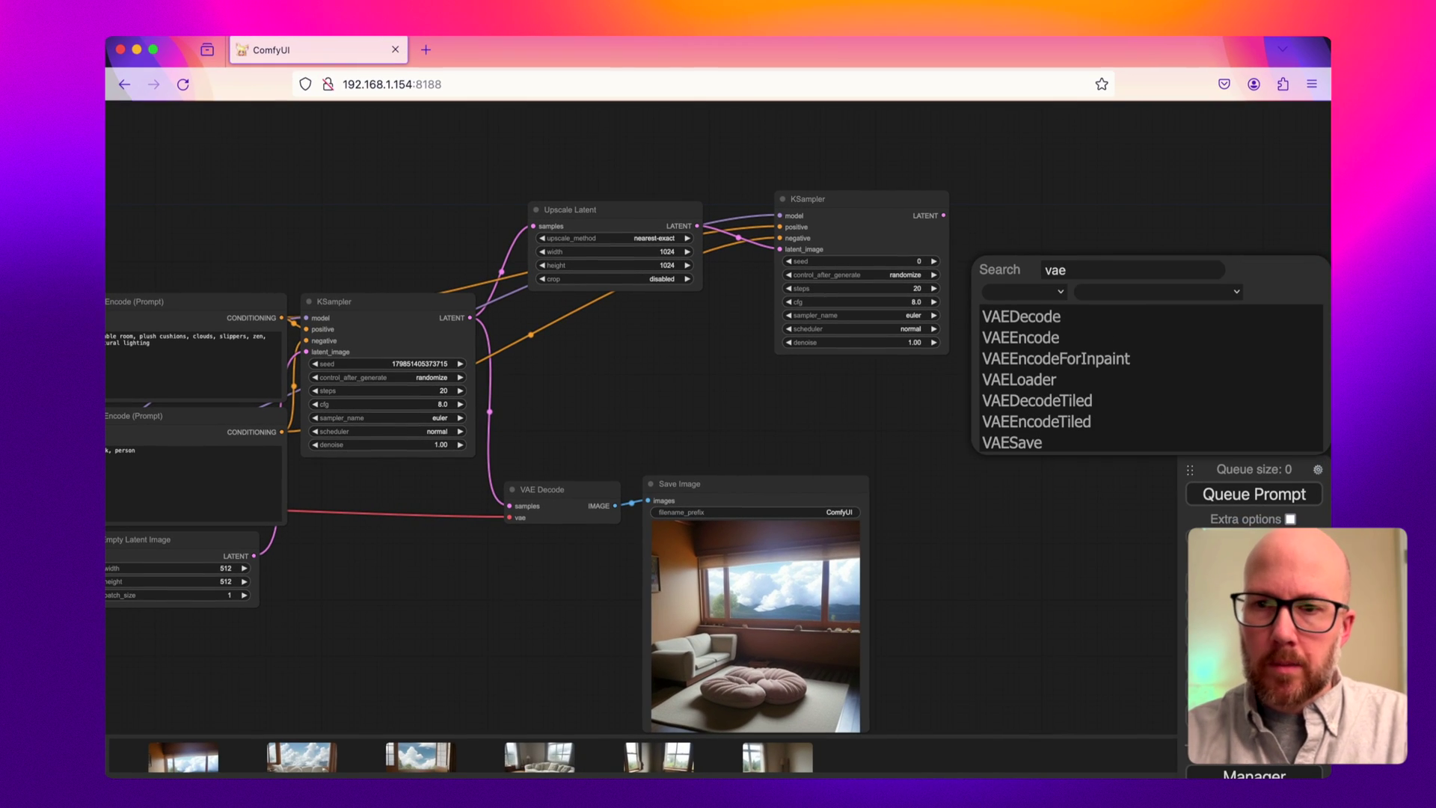
{"action": "left_click", "coordinate": [1021, 317]}
{"action": "left_click", "coordinate": [1077, 254]}
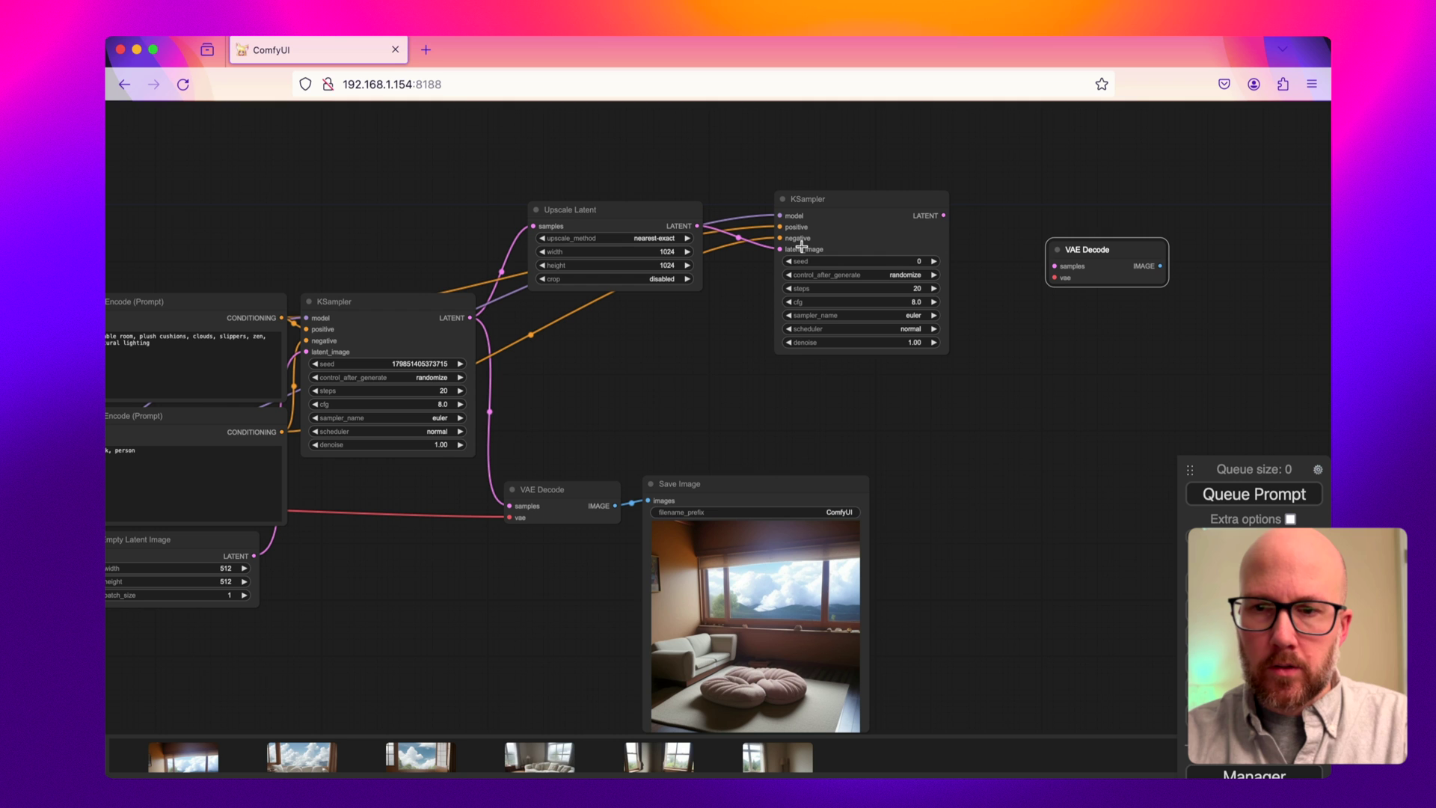
{"action": "left_click_drag", "start_coordinate": [938, 216], "coordinate": [1054, 266]}
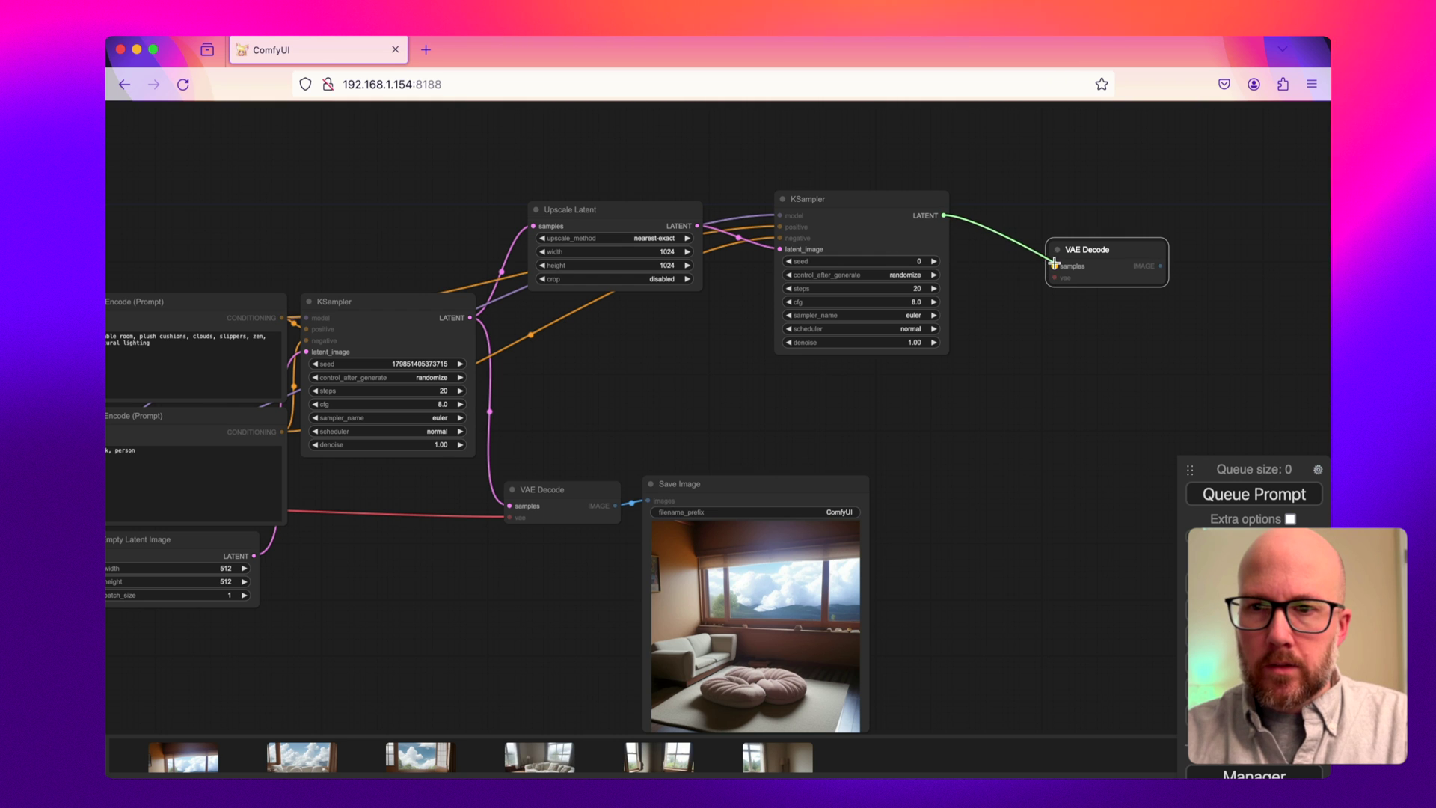
{"action": "left_click_drag", "start_coordinate": [949, 323], "coordinate": [1090, 289]}
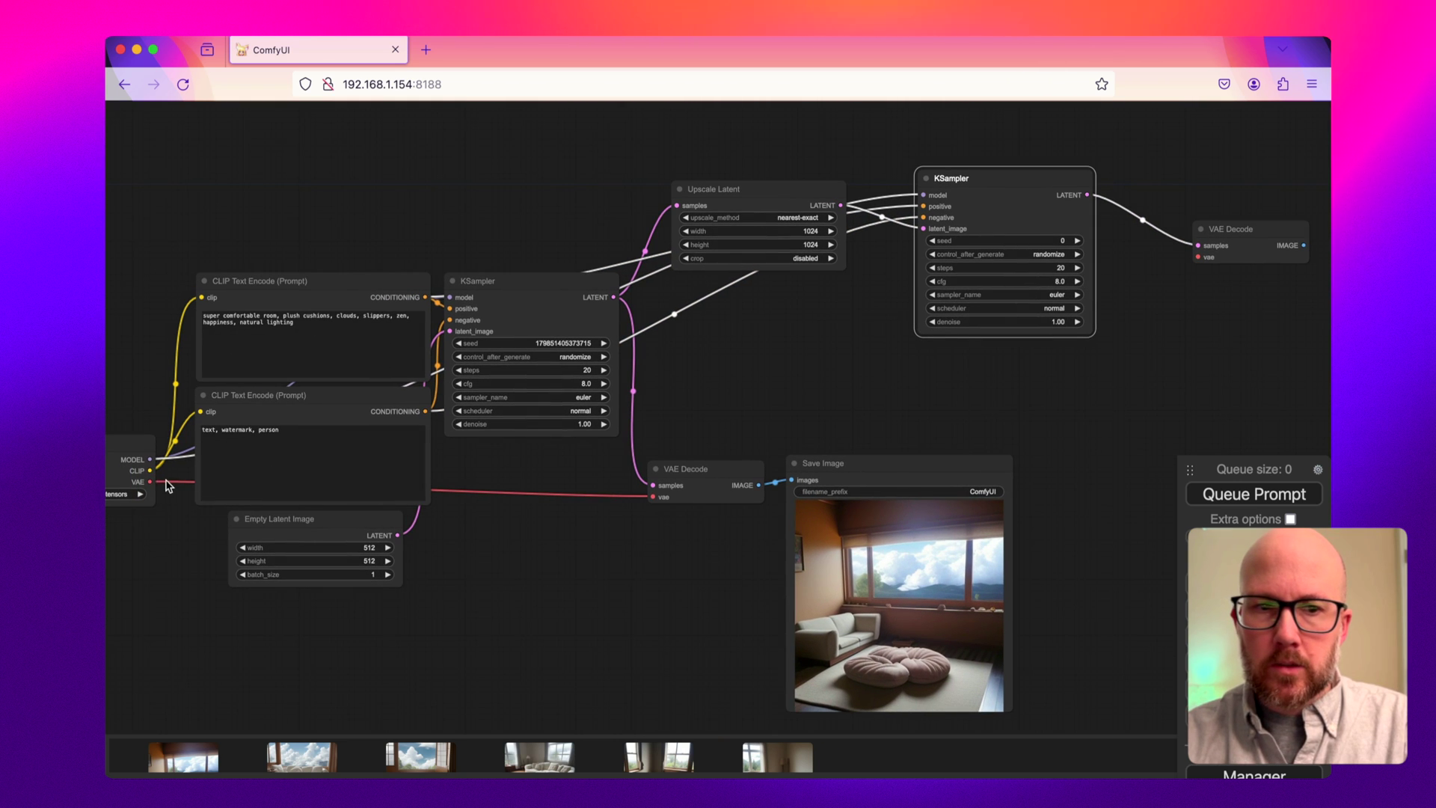
{"action": "left_click_drag", "start_coordinate": [150, 481], "coordinate": [1197, 256]}
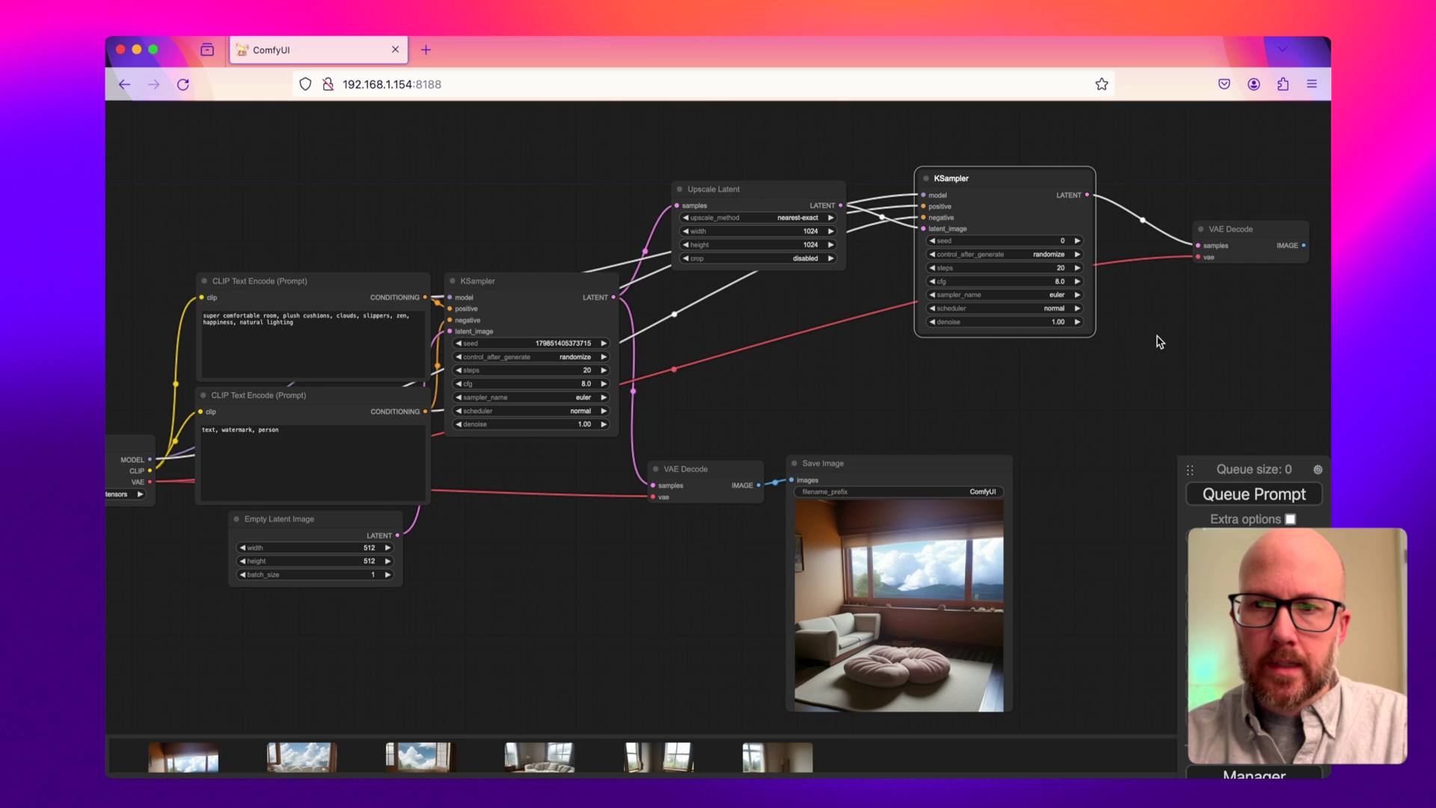
{"action": "left_click_drag", "start_coordinate": [1191, 310], "coordinate": [997, 324]}
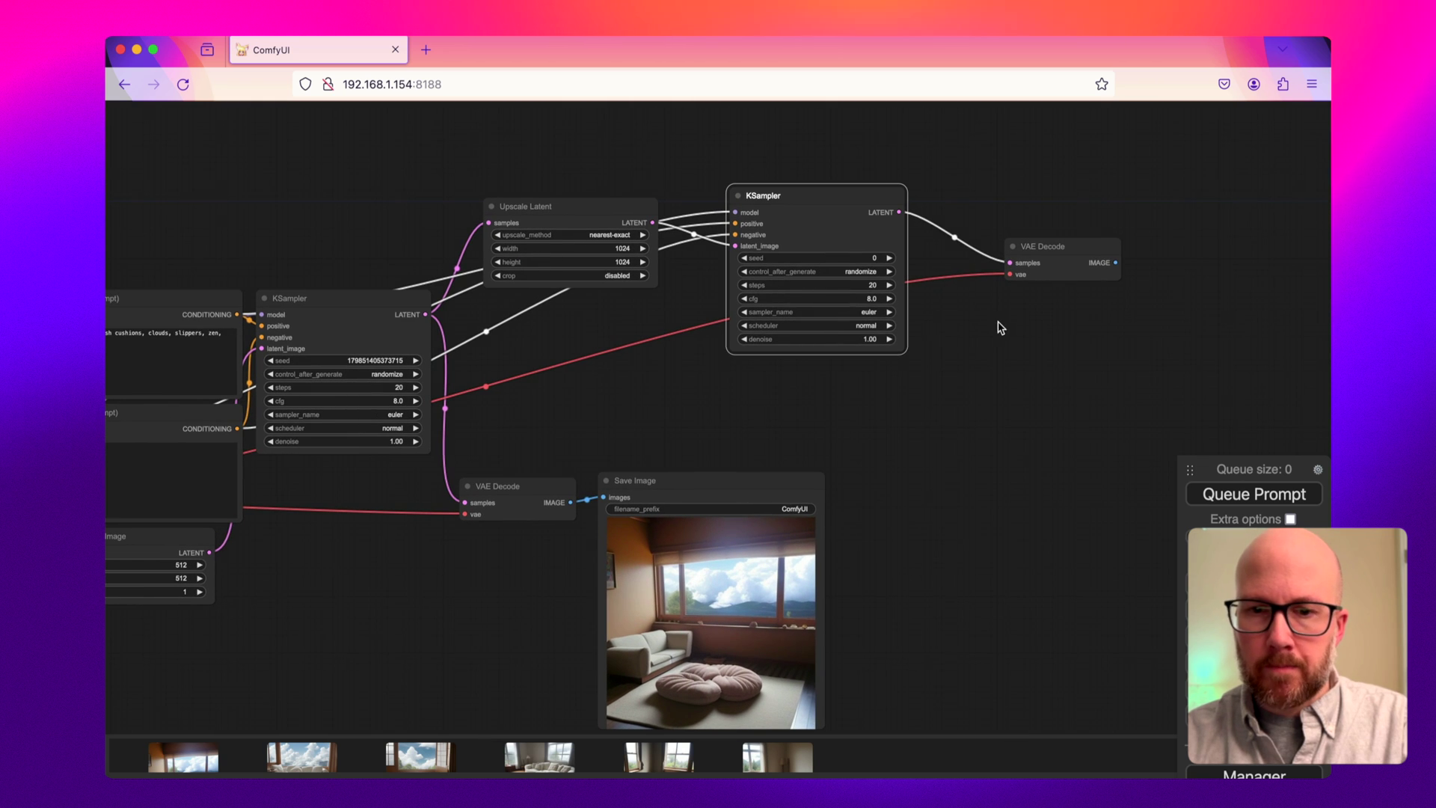
Add a Save Image node receiving the new decoder's IMAGE output
{"action": "double_click", "coordinate": [1029, 386]}
{"action": "type", "text": "save"}
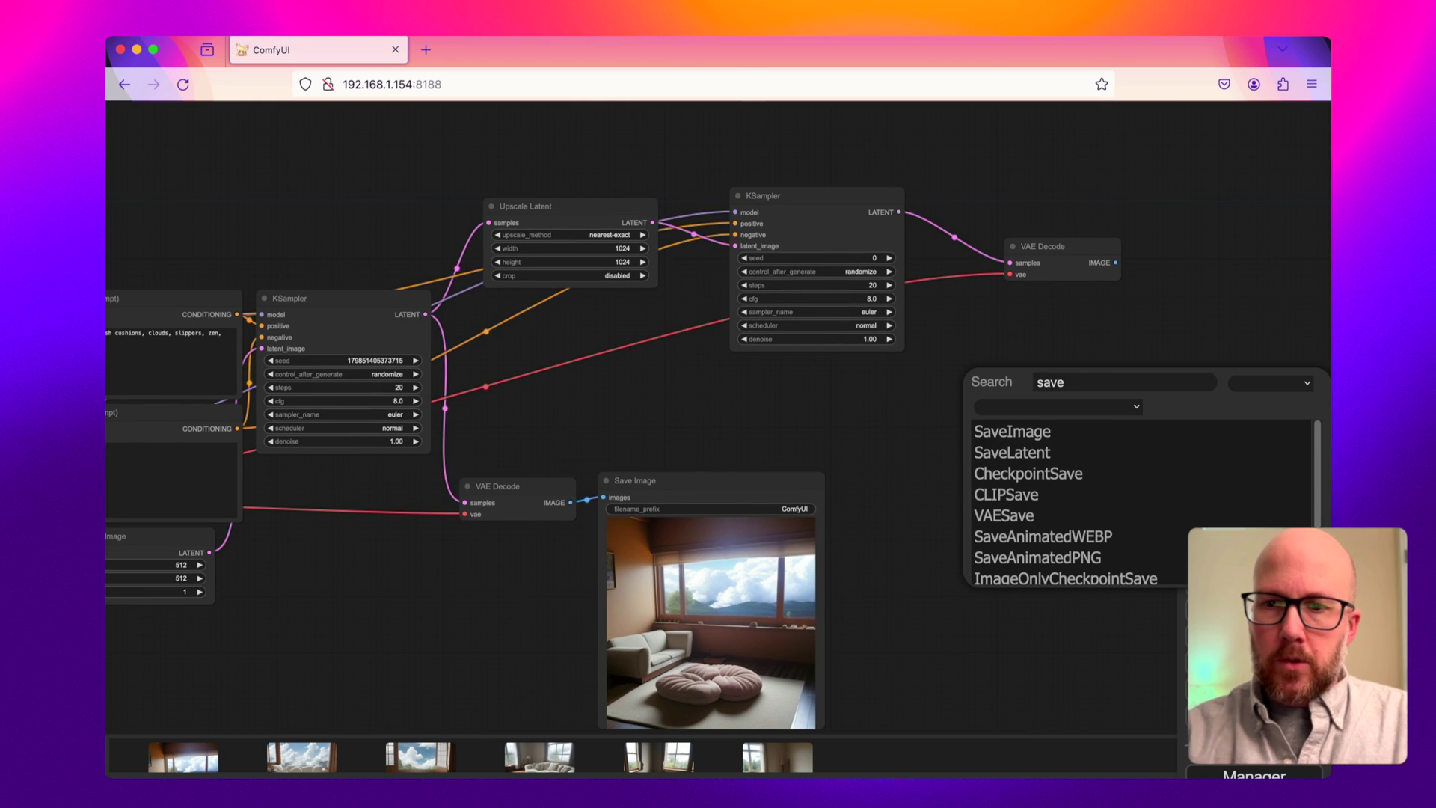
{"action": "left_click", "coordinate": [1010, 435]}
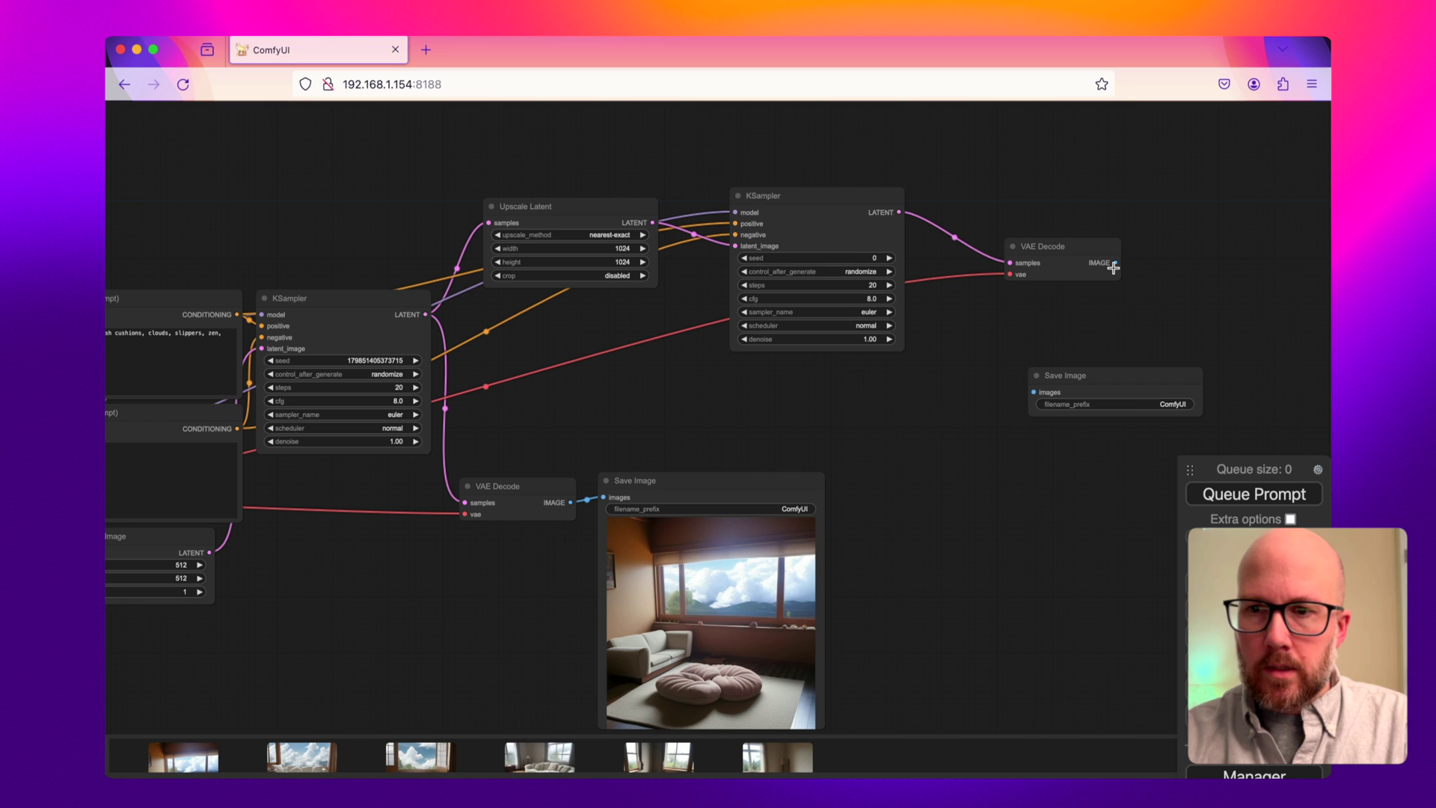
{"action": "left_click_drag", "start_coordinate": [1113, 267], "coordinate": [1036, 392]}
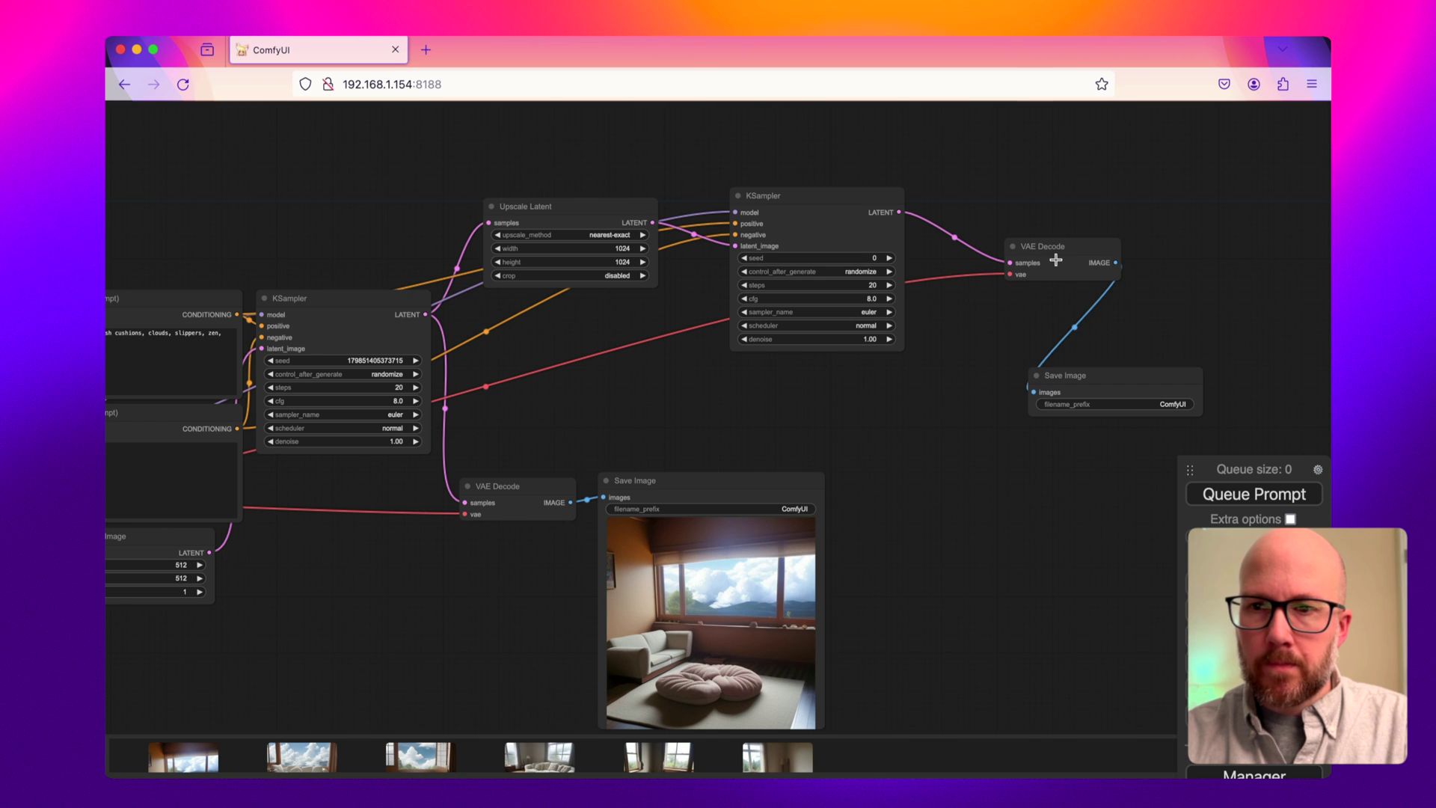
{"action": "left_click_drag", "start_coordinate": [1055, 259], "coordinate": [1006, 259]}
{"action": "left_click_drag", "start_coordinate": [862, 411], "coordinate": [906, 394]}
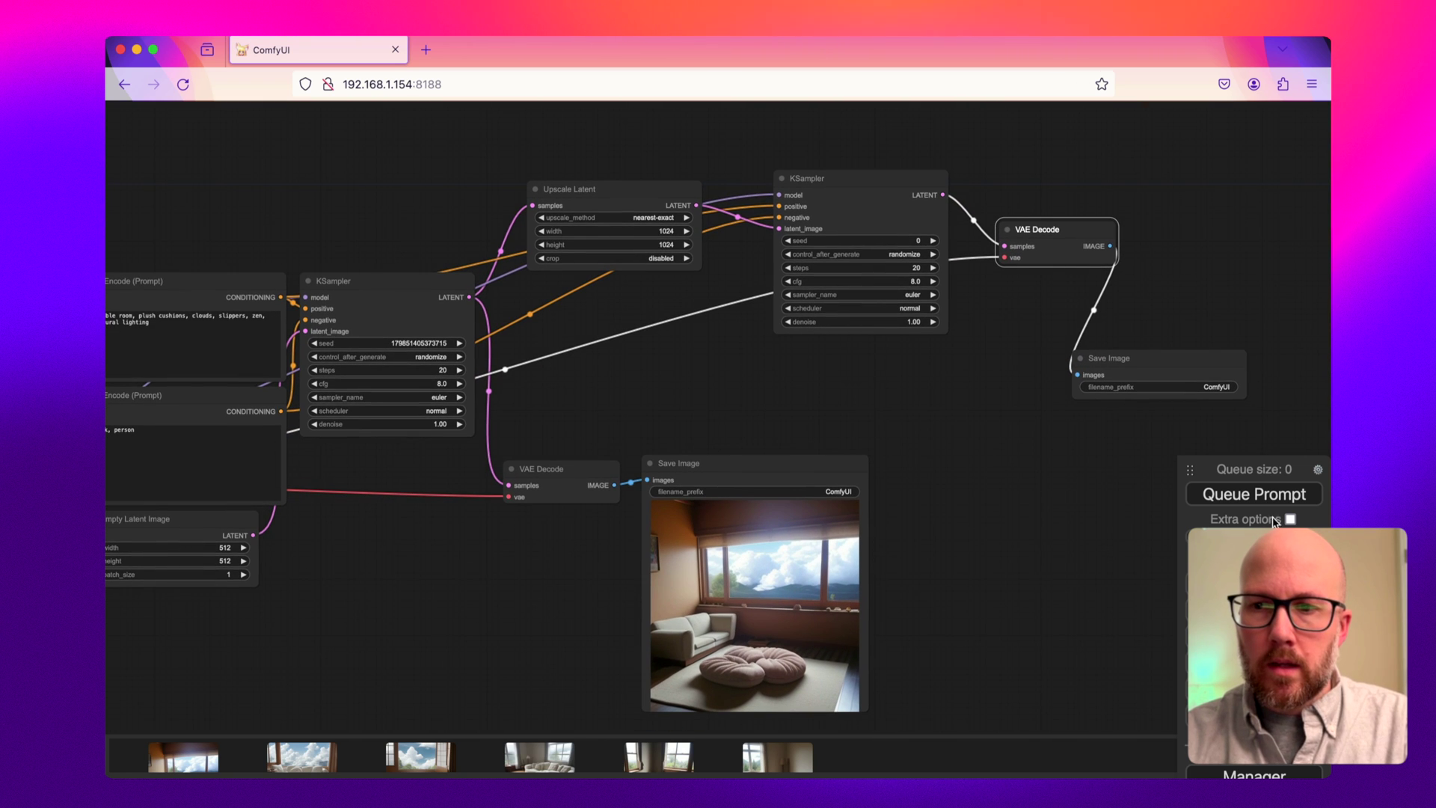
Queue the hi-res fix workflow and enlarge the upscaled room image preview
{"action": "left_click", "coordinate": [1271, 496]}
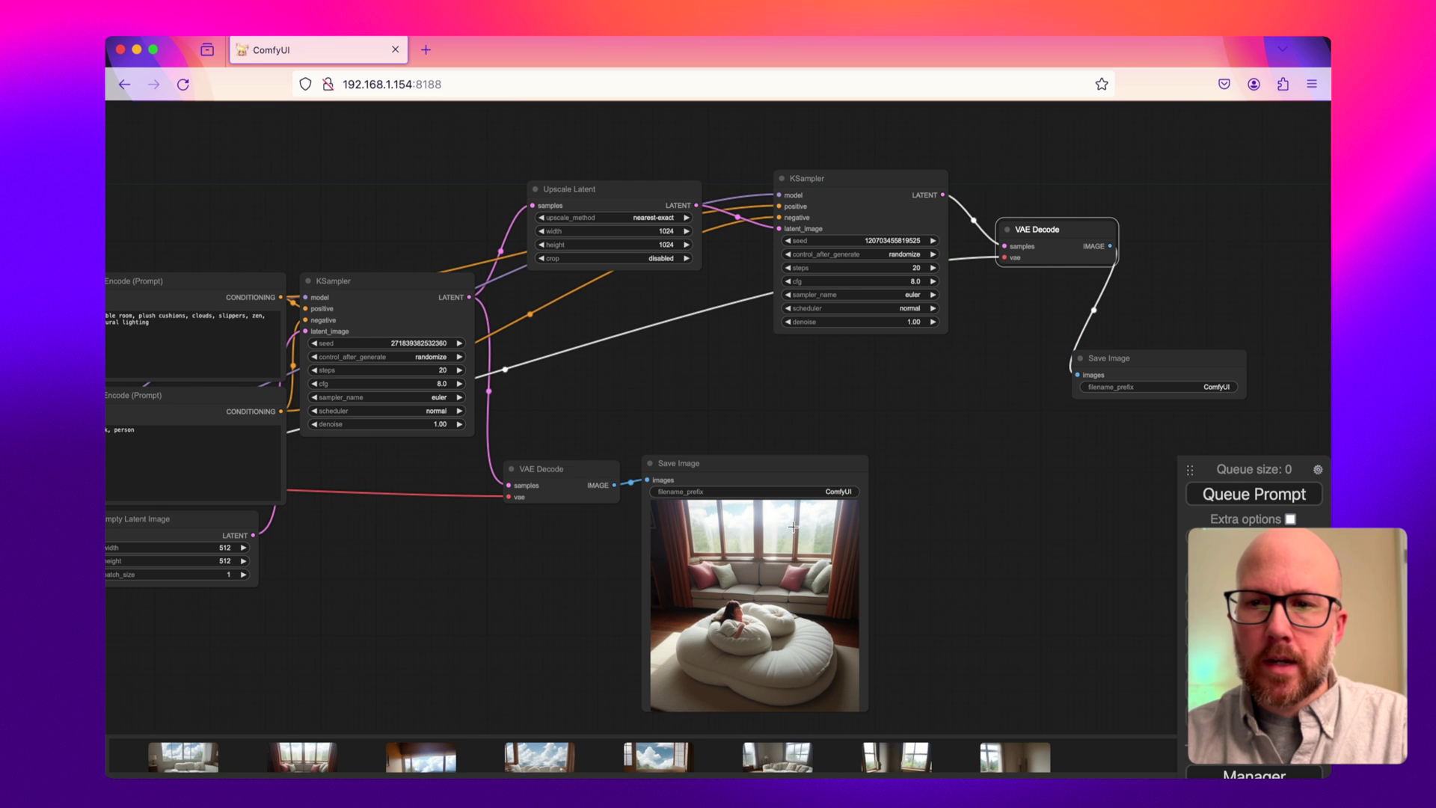
{"action": "left_click_drag", "start_coordinate": [996, 498], "coordinate": [943, 447]}
{"action": "left_click_drag", "start_coordinate": [1159, 465], "coordinate": [1260, 612]}
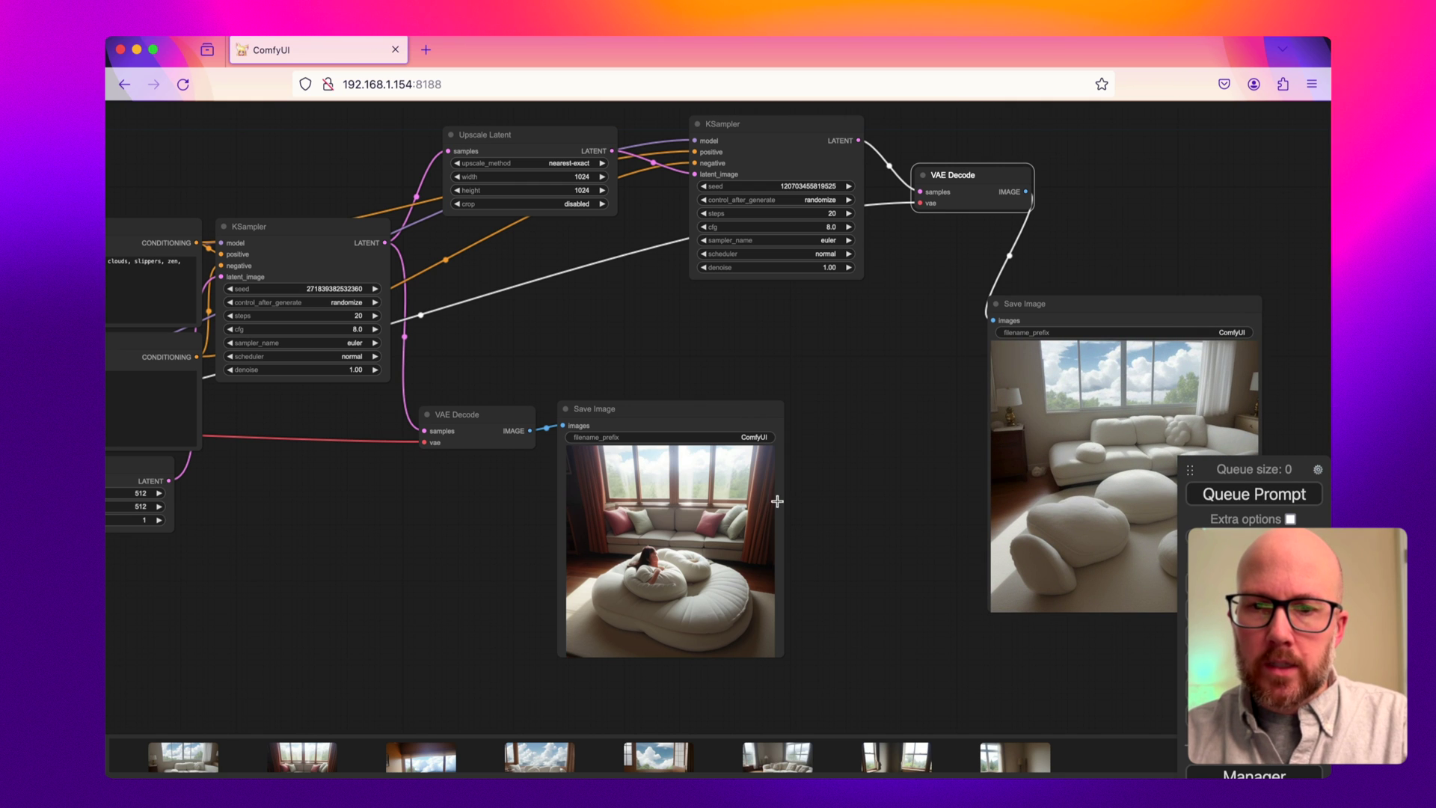
{"action": "left_click", "coordinate": [813, 267]}
Set the second KSampler's denoise to 0.50 and queue the workflow again
{"action": "type", "text": "."}
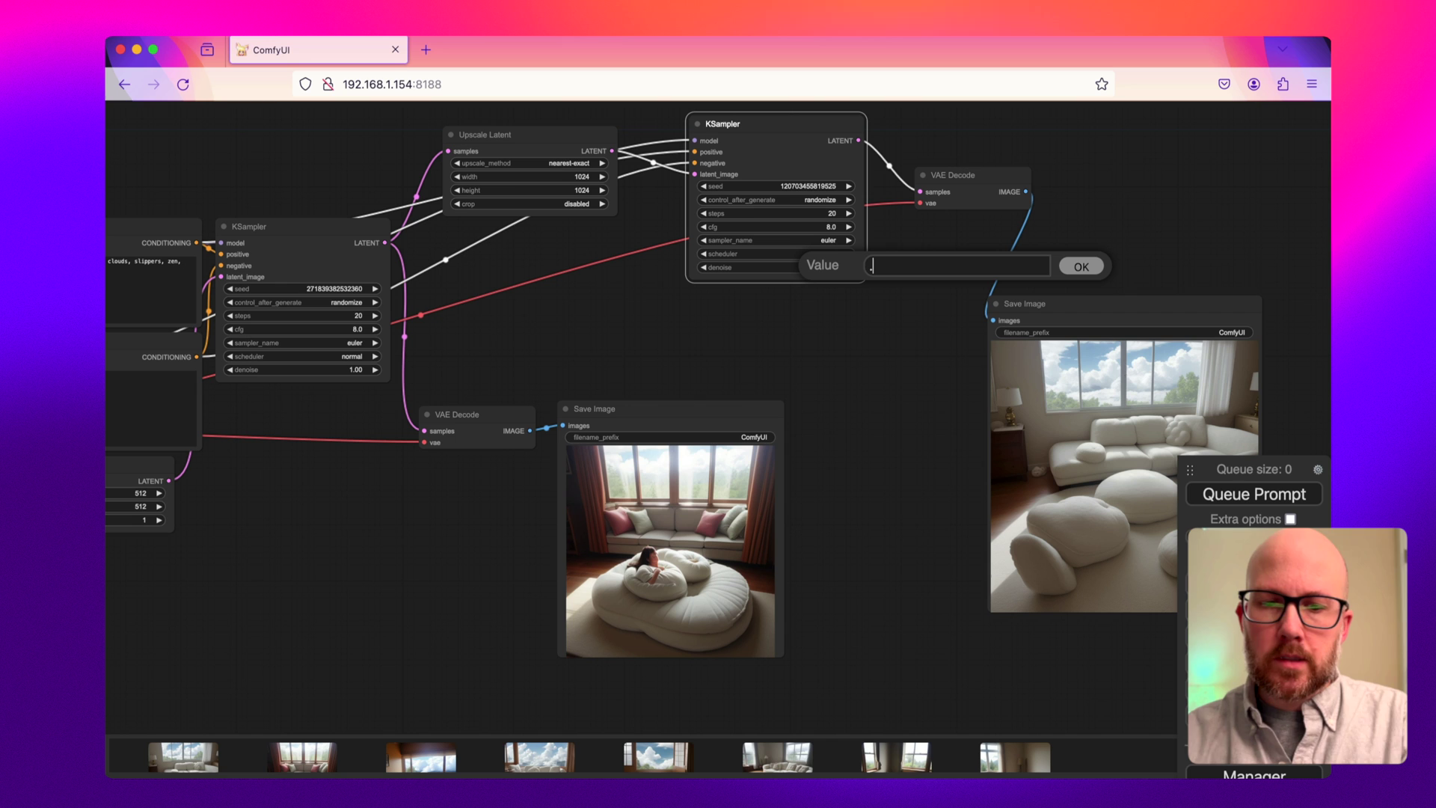
{"action": "type", "text": "5"}
{"action": "left_click", "coordinate": [1081, 267]}
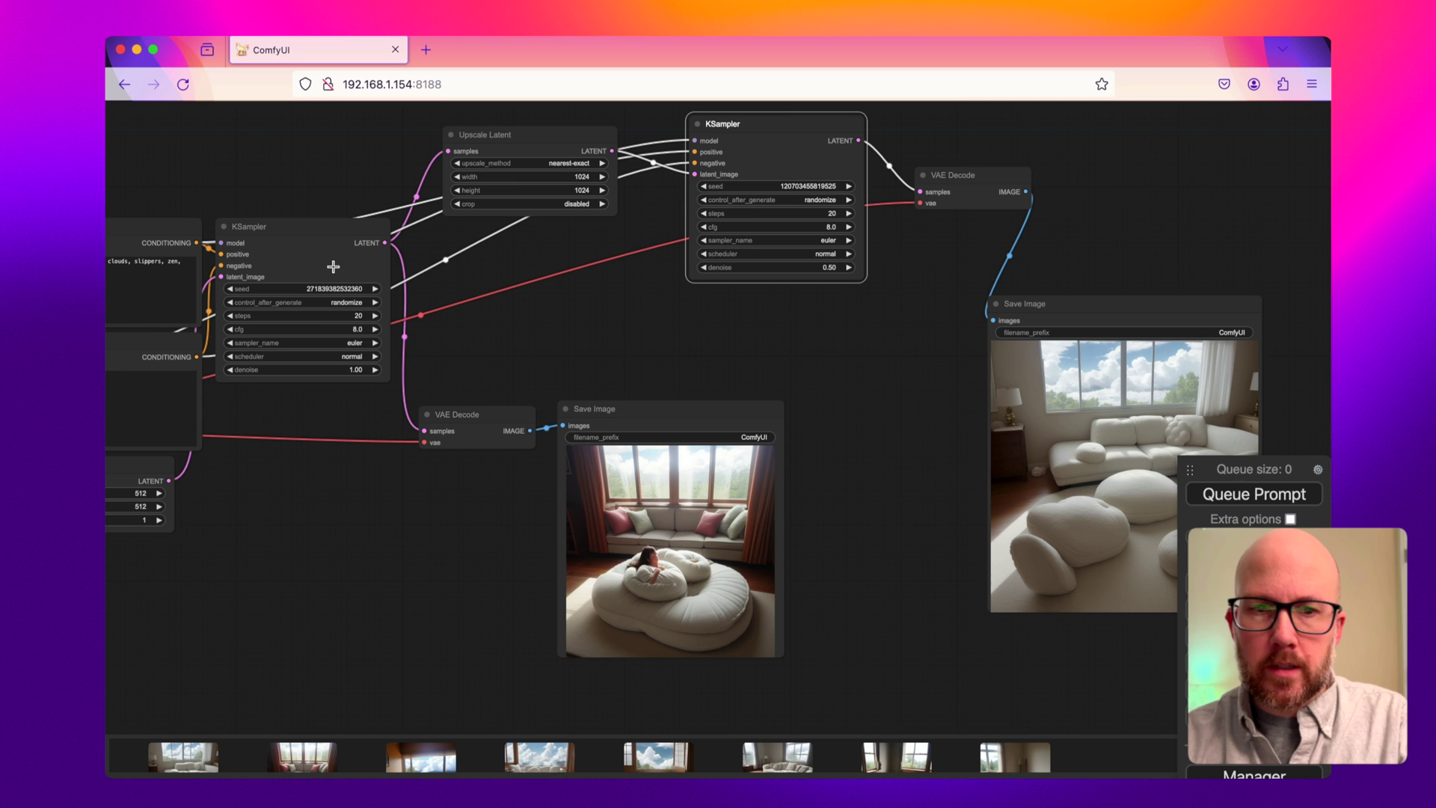
{"action": "left_click", "coordinate": [1283, 495]}
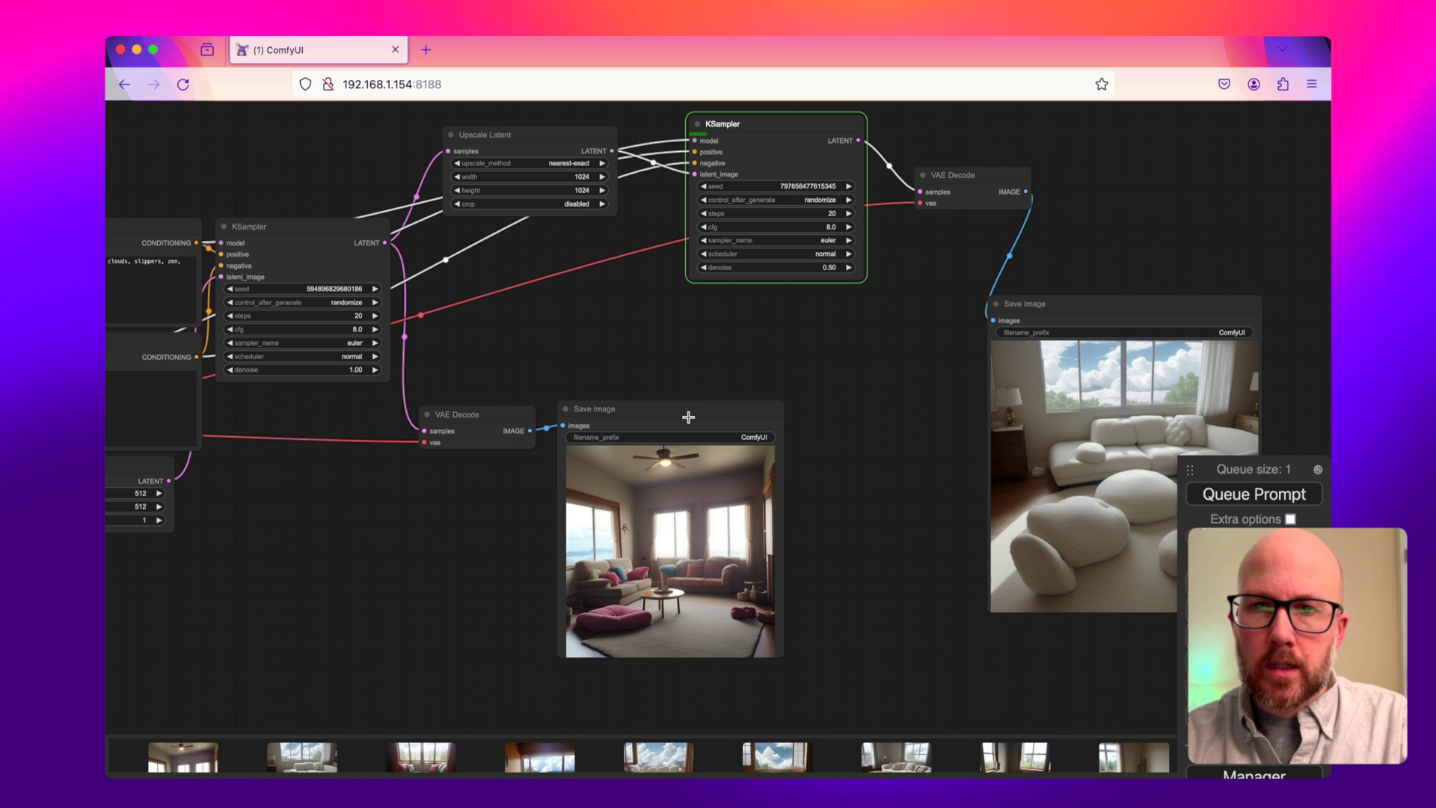
{"action": "left_click_drag", "start_coordinate": [916, 347], "coordinate": [687, 364]}
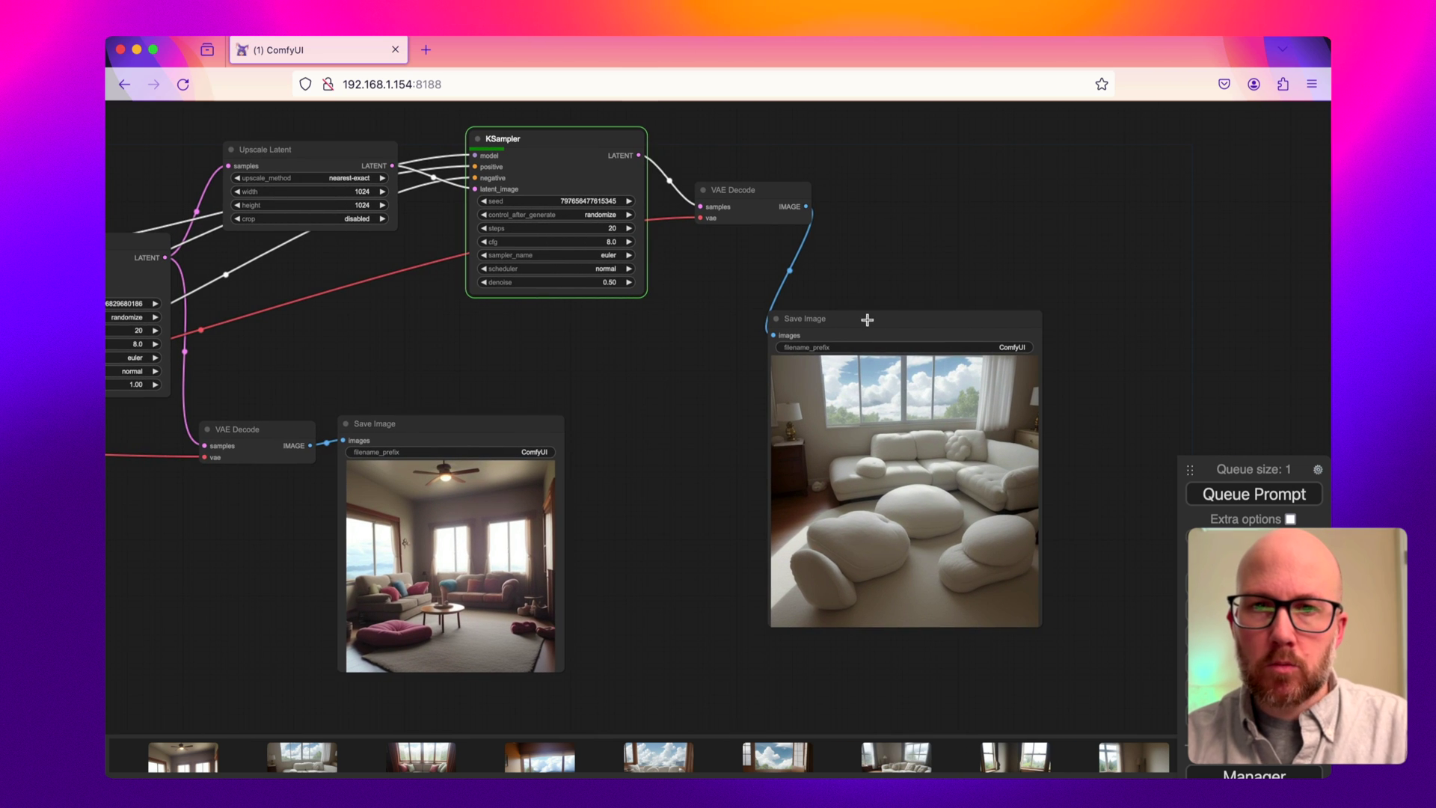
{"action": "left_click_drag", "start_coordinate": [866, 317], "coordinate": [907, 306]}
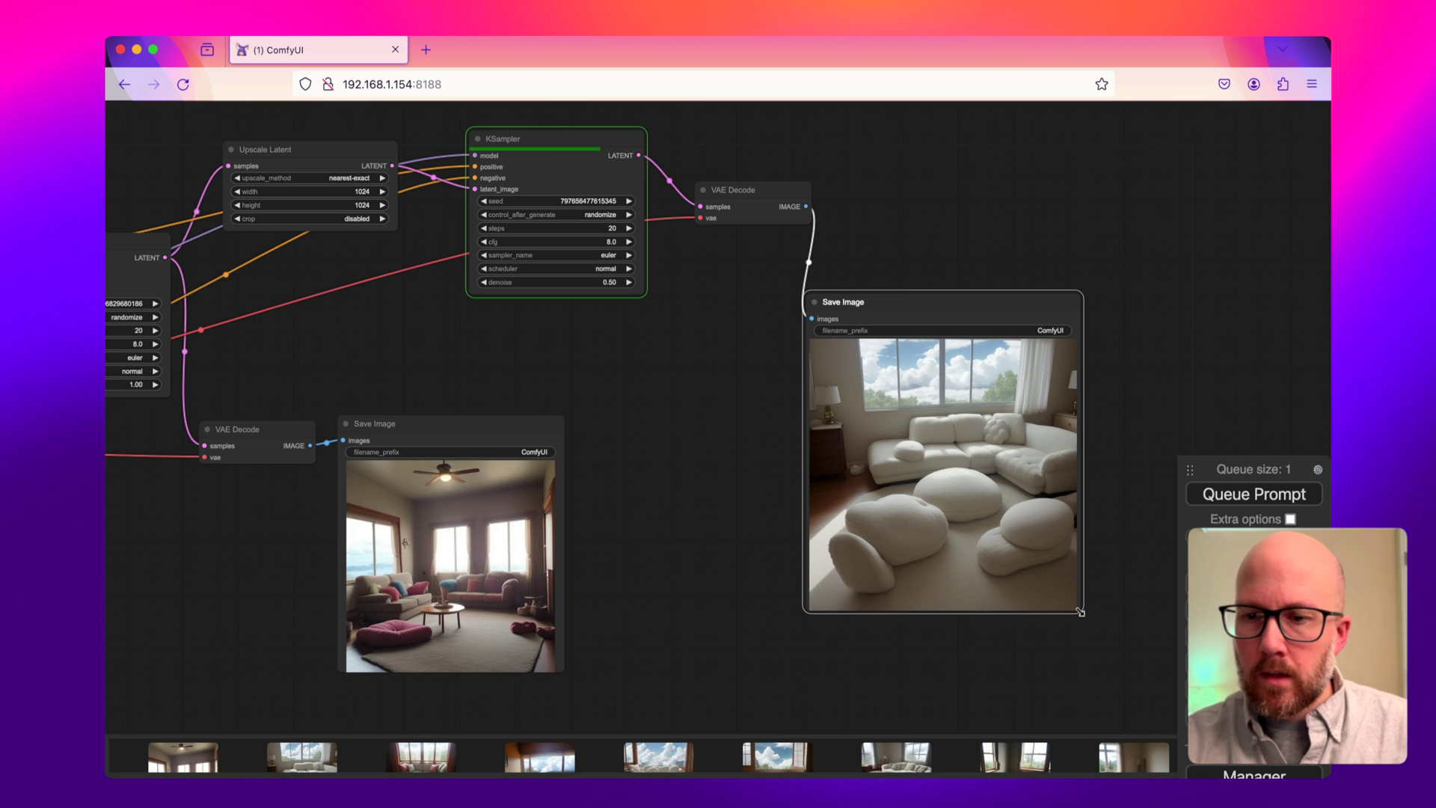
Enlarge the preview of the 0.50-denoise upscaled living-room image
{"action": "left_click_drag", "start_coordinate": [1082, 613], "coordinate": [1136, 662]}
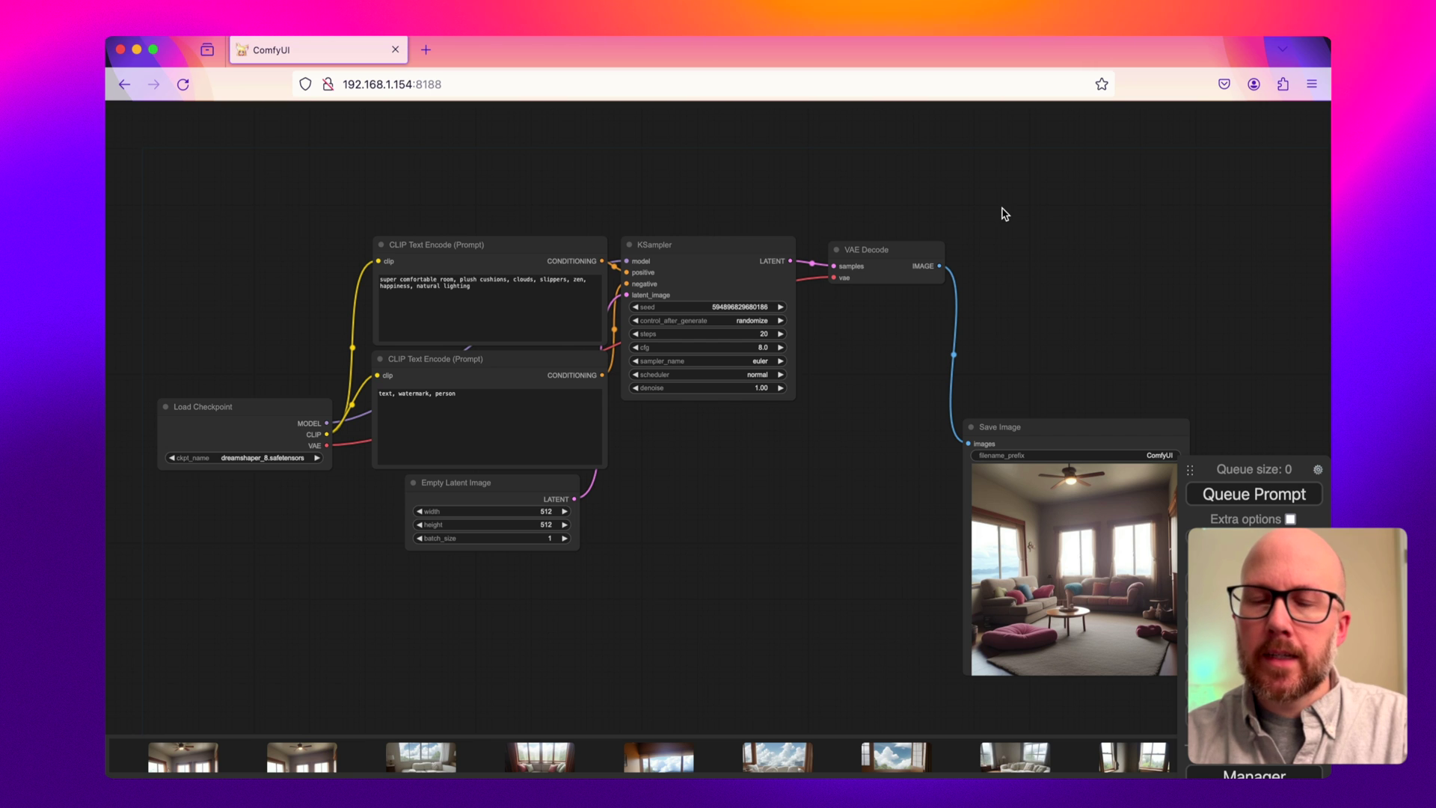
Add a Load Upscale Model node with 4x_NMKD-Superscale-SP_178000_G above the graph
{"action": "left_click_drag", "start_coordinate": [1030, 214], "coordinate": [798, 253]}
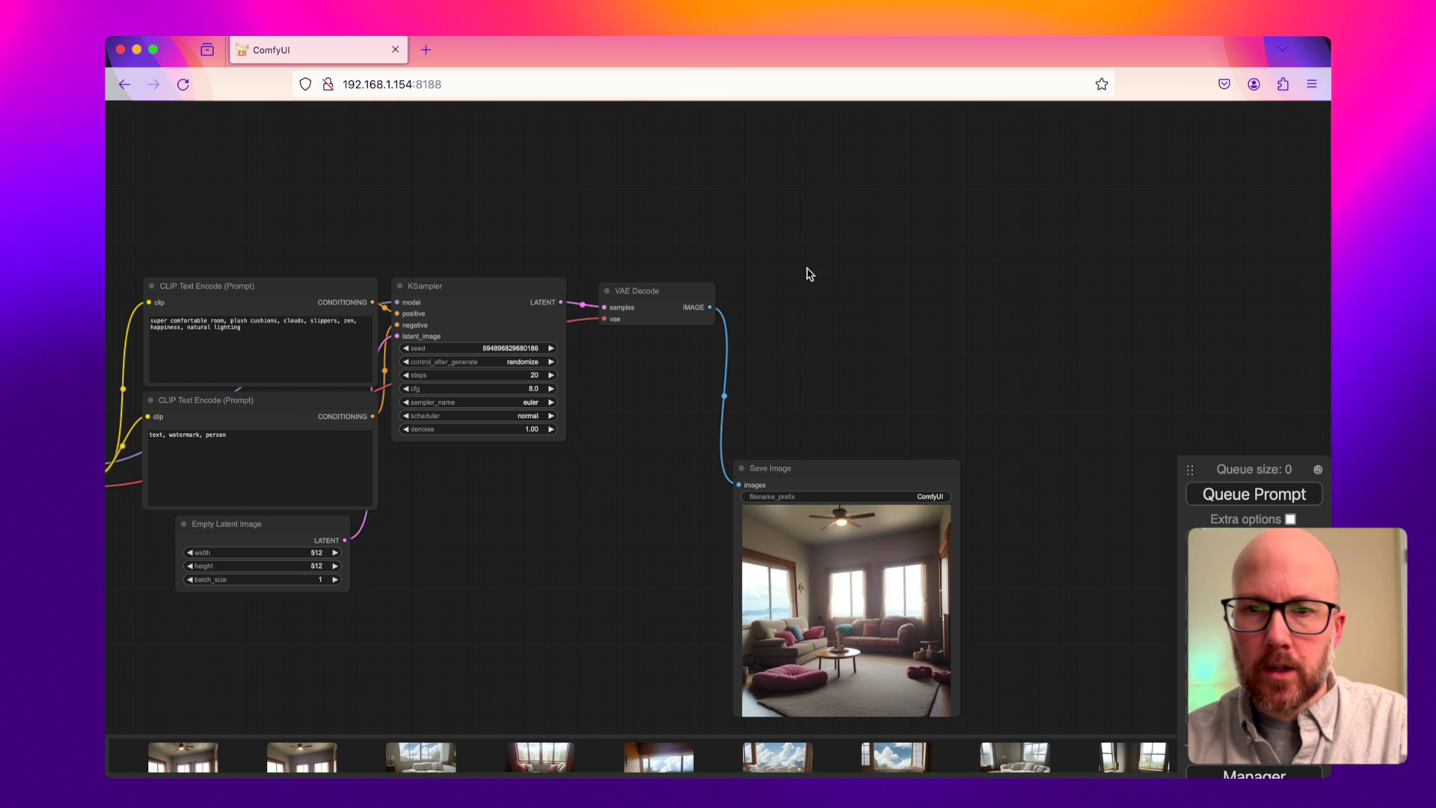
{"action": "double_click", "coordinate": [783, 234]}
{"action": "type", "text": "up"}
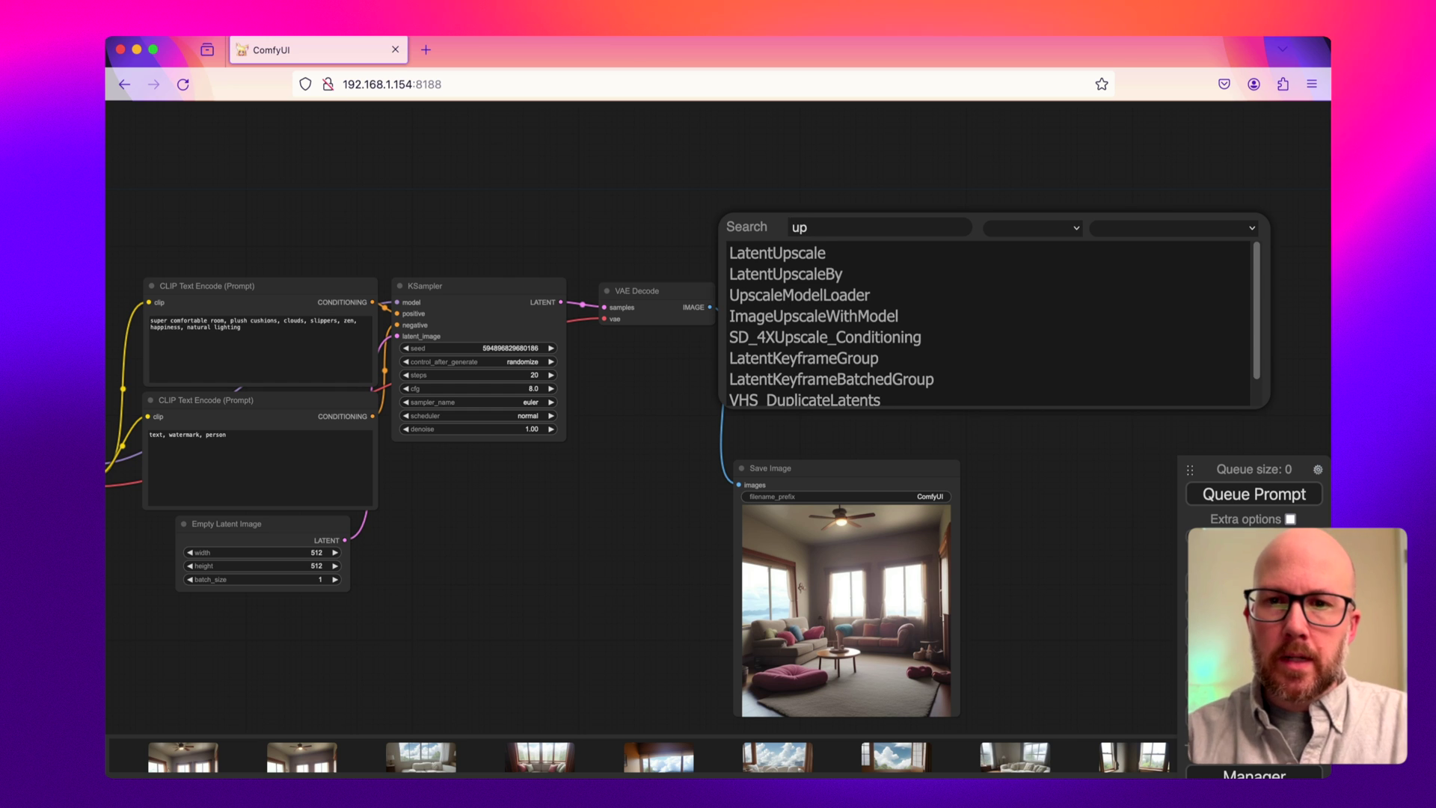
{"action": "left_click", "coordinate": [813, 297]}
{"action": "left_click_drag", "start_coordinate": [852, 228], "coordinate": [750, 193]}
Add Upscale Image (using Model), fed by the upscale model and VAE Decode's IMAGE
{"action": "double_click", "coordinate": [907, 254]}
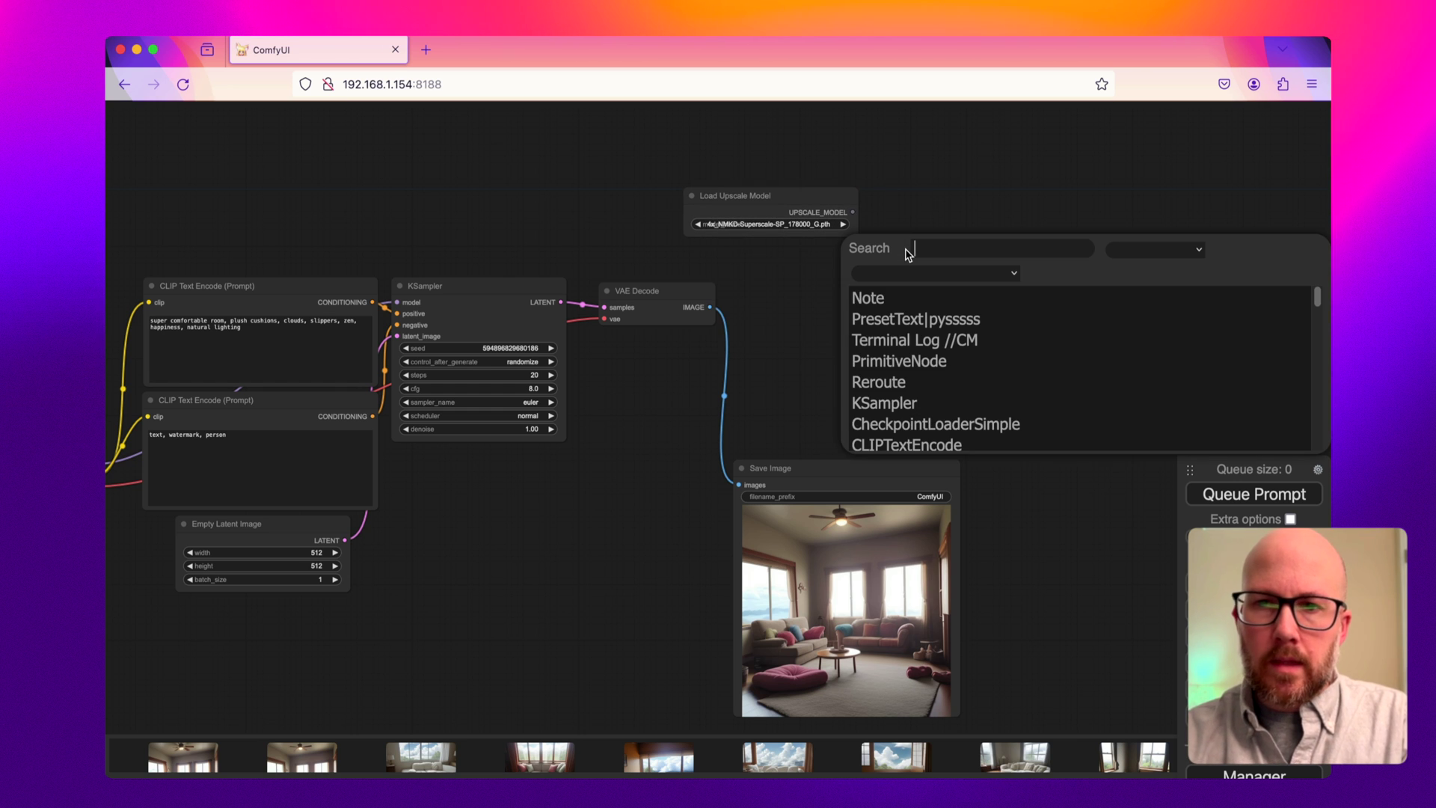
{"action": "type", "text": "image"}
{"action": "scroll", "coordinate": [934, 359], "scroll_direction": "down", "scroll_amount": 3}
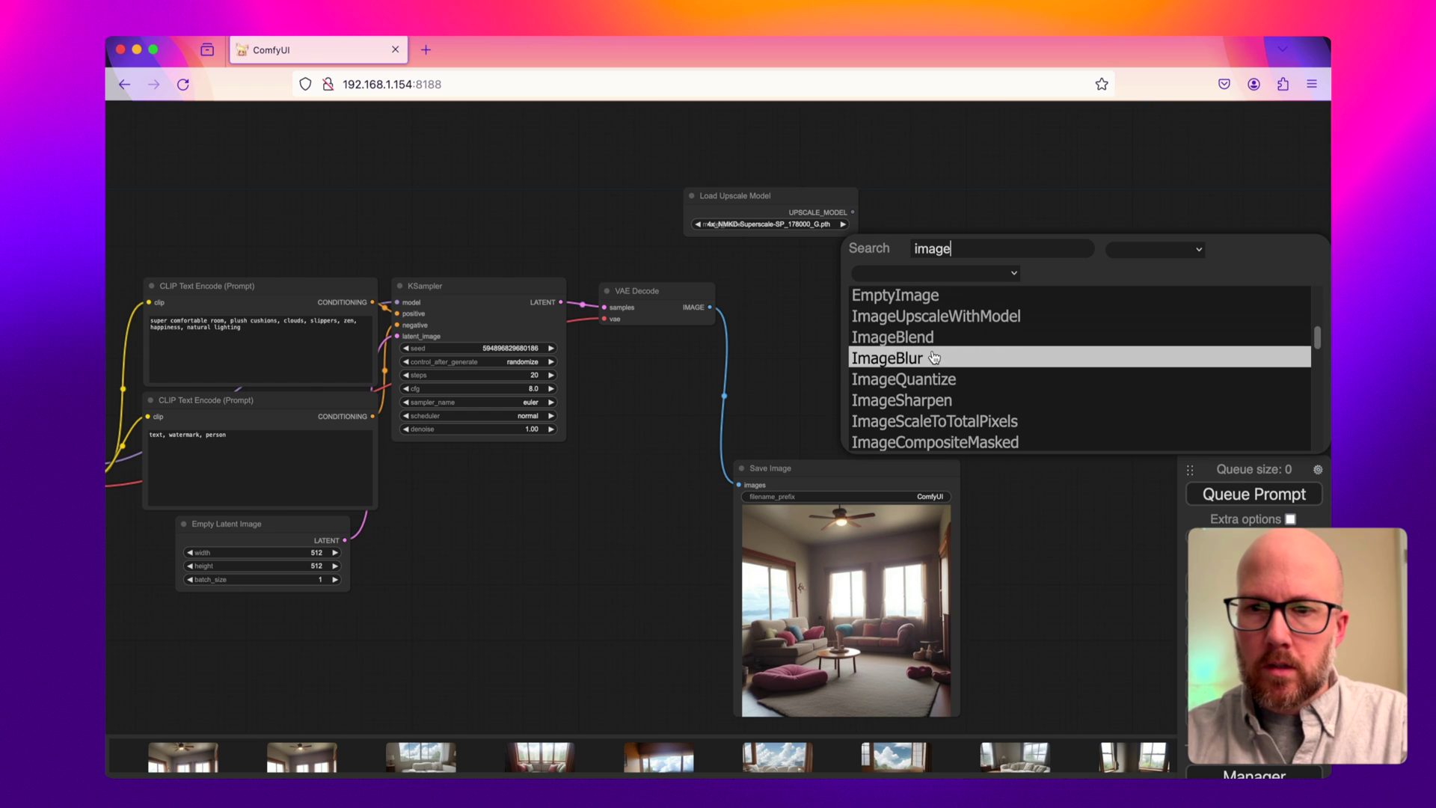
{"action": "left_click", "coordinate": [988, 320]}
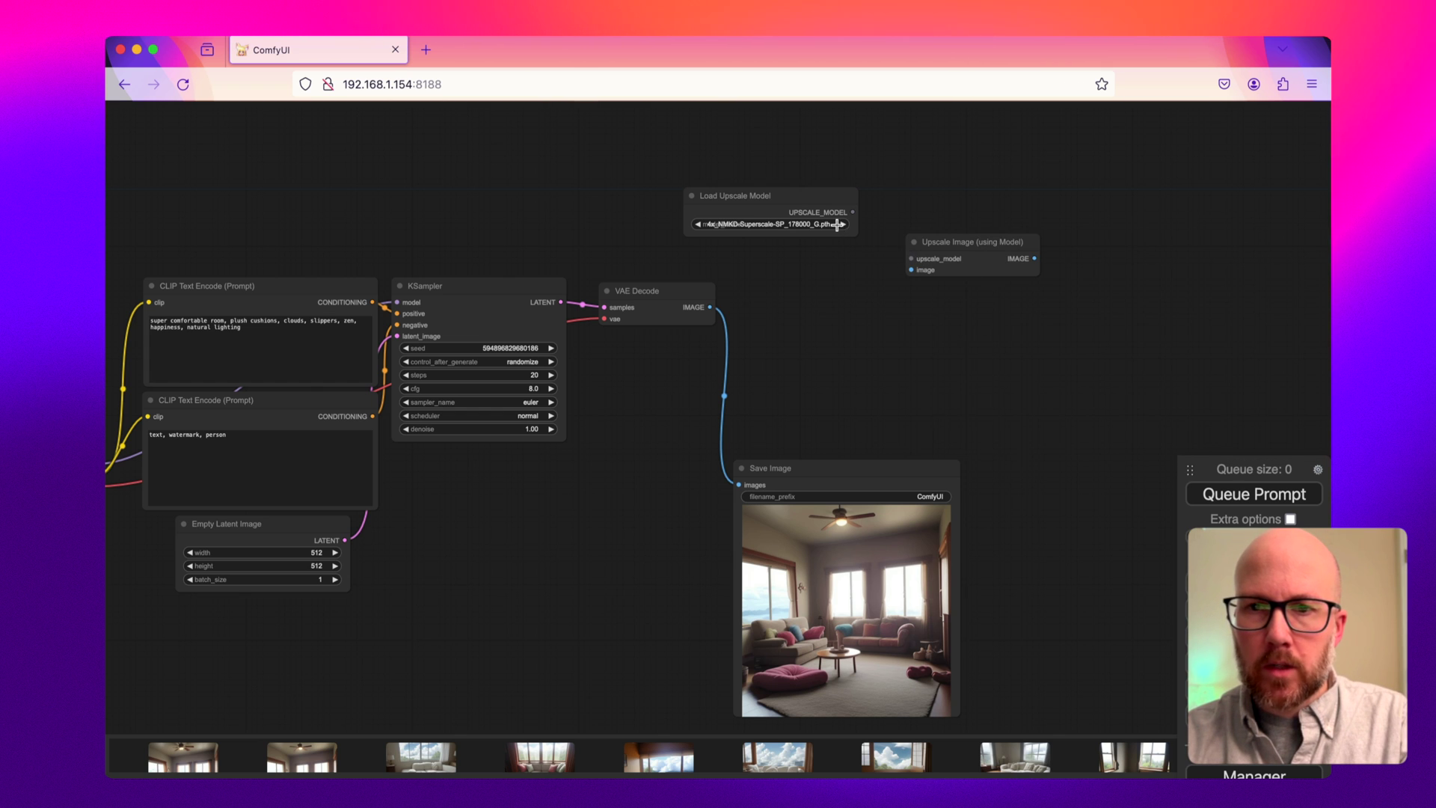
{"action": "left_click_drag", "start_coordinate": [855, 212], "coordinate": [911, 258]}
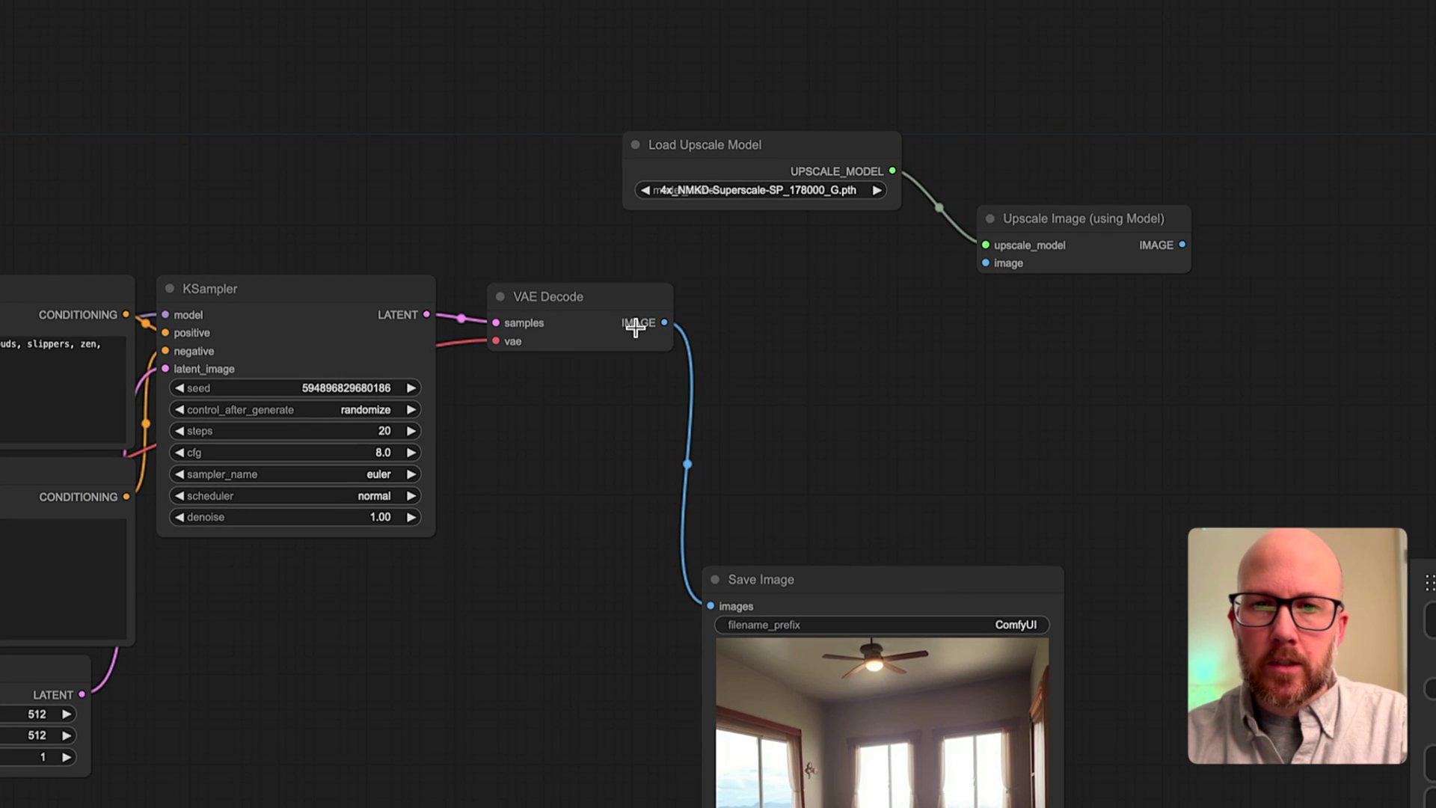
{"action": "left_click_drag", "start_coordinate": [664, 322], "coordinate": [984, 262]}
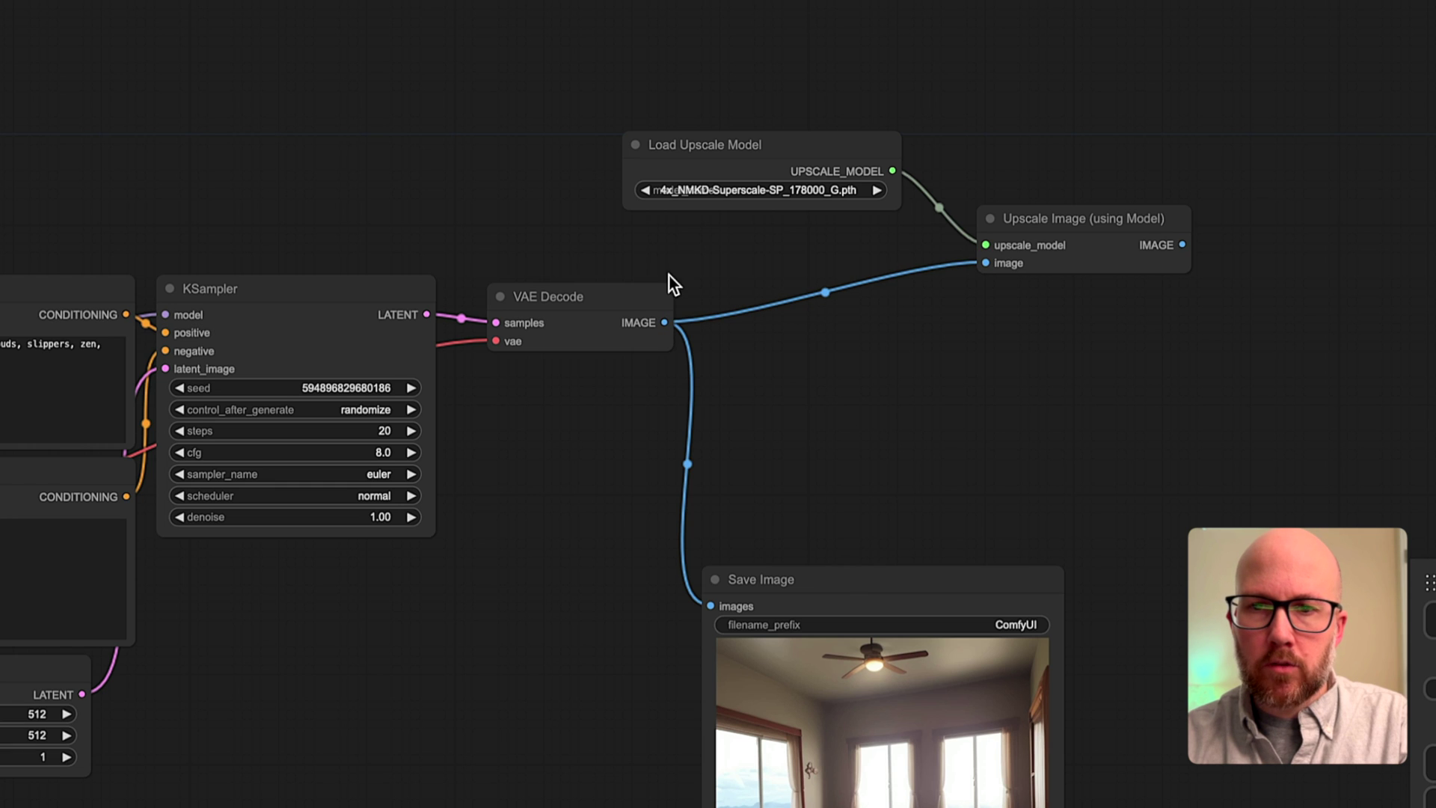
{"action": "left_click_drag", "start_coordinate": [797, 157], "coordinate": [650, 137]}
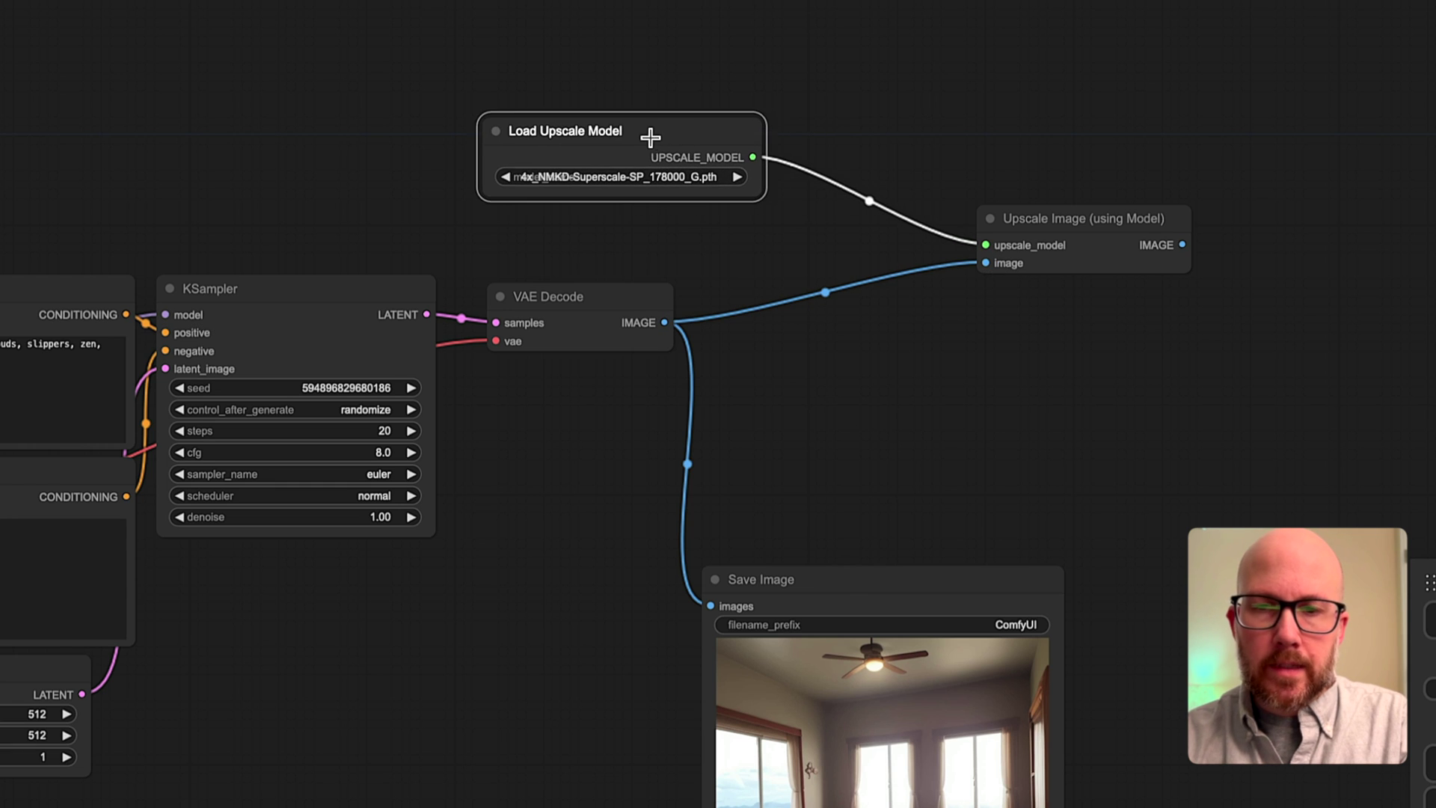
{"action": "left_click_drag", "start_coordinate": [1096, 212], "coordinate": [909, 222]}
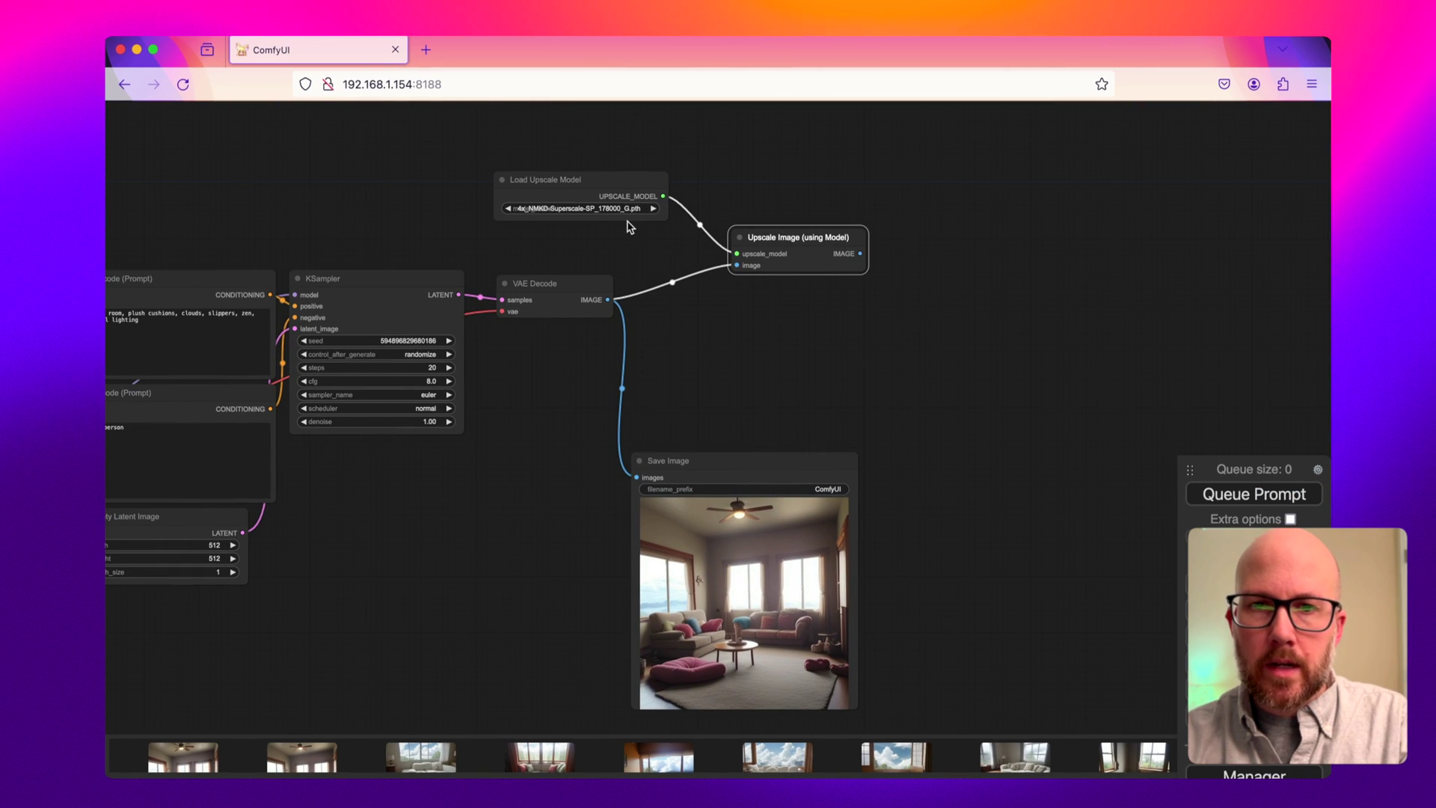
Add an ImageScale node taking the model-upscaled image as input
{"action": "double_click", "coordinate": [895, 299]}
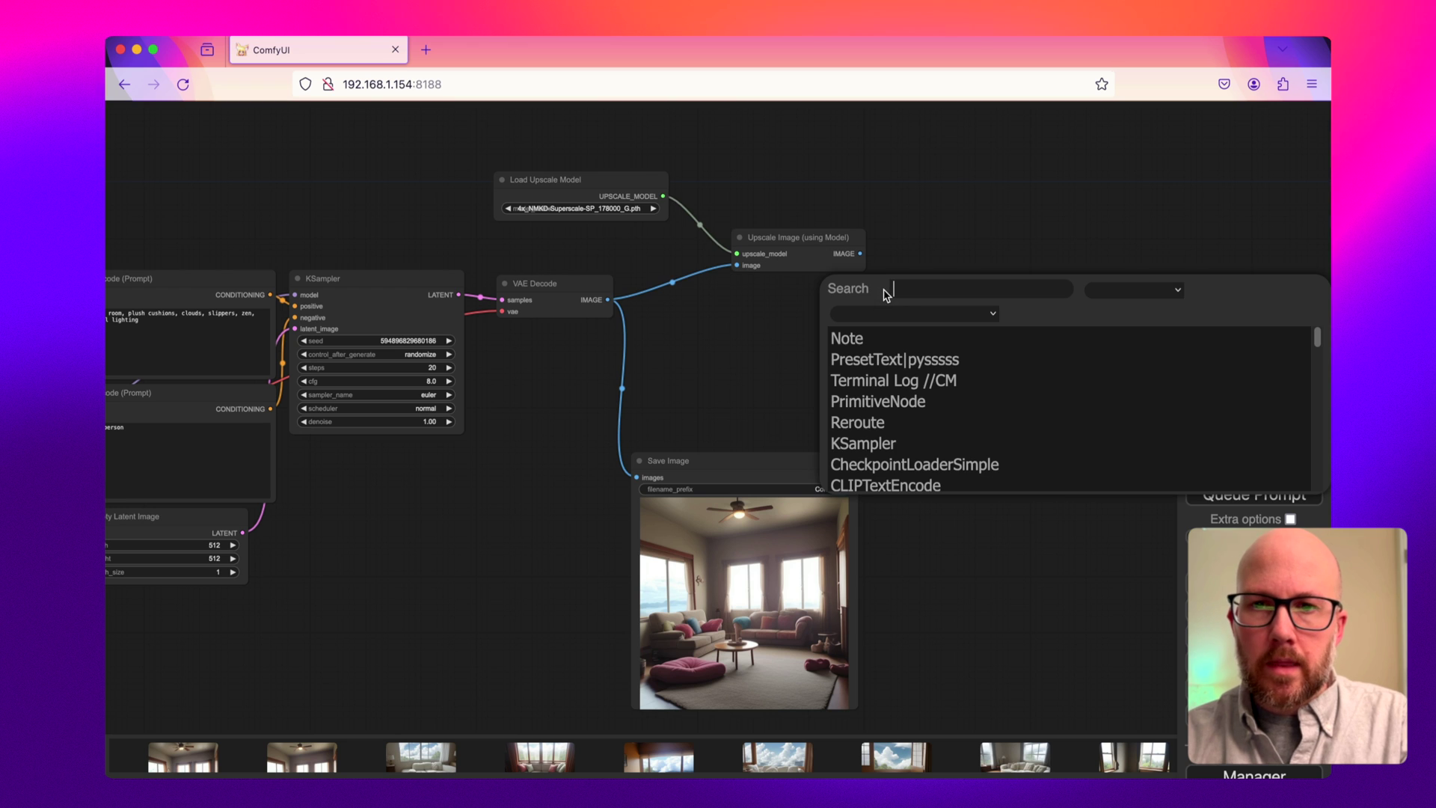
{"action": "type", "text": "image"}
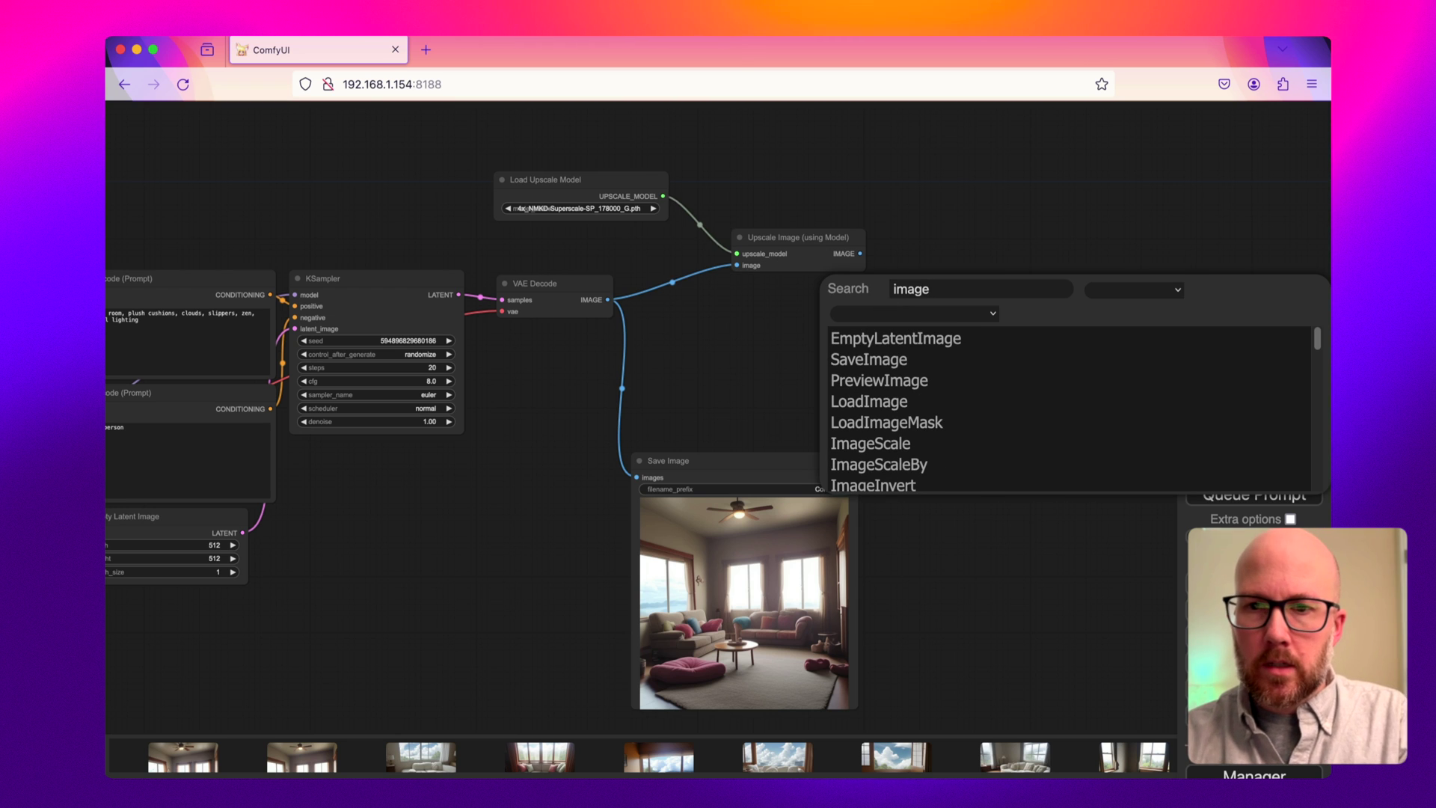
{"action": "type", "text": "sc"}
{"action": "left_click", "coordinate": [906, 333]}
{"action": "left_click_drag", "start_coordinate": [931, 284], "coordinate": [989, 269]}
{"action": "left_click_drag", "start_coordinate": [858, 254], "coordinate": [956, 272]}
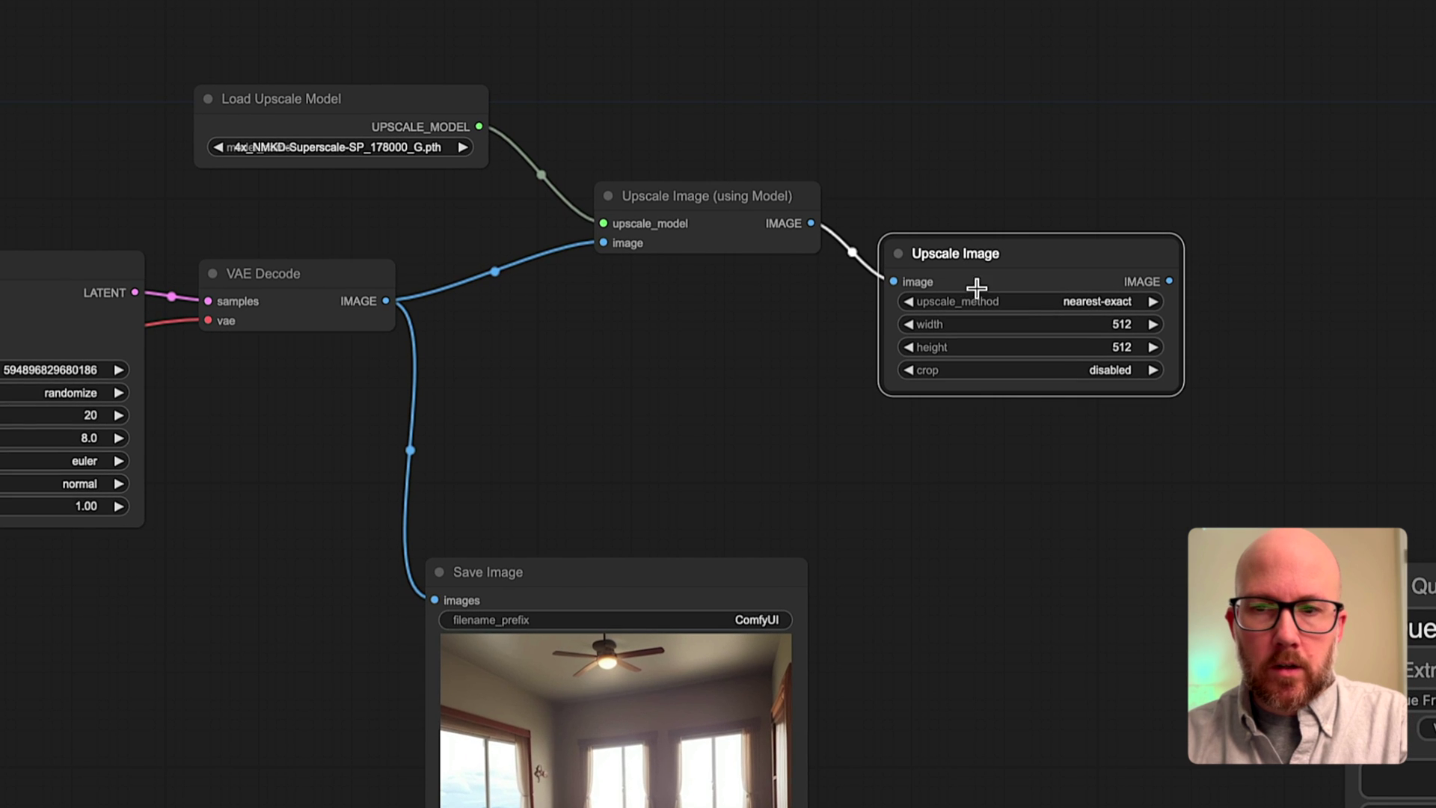
Set the Upscale Image width and height to 1024
{"action": "left_click", "coordinate": [1097, 325]}
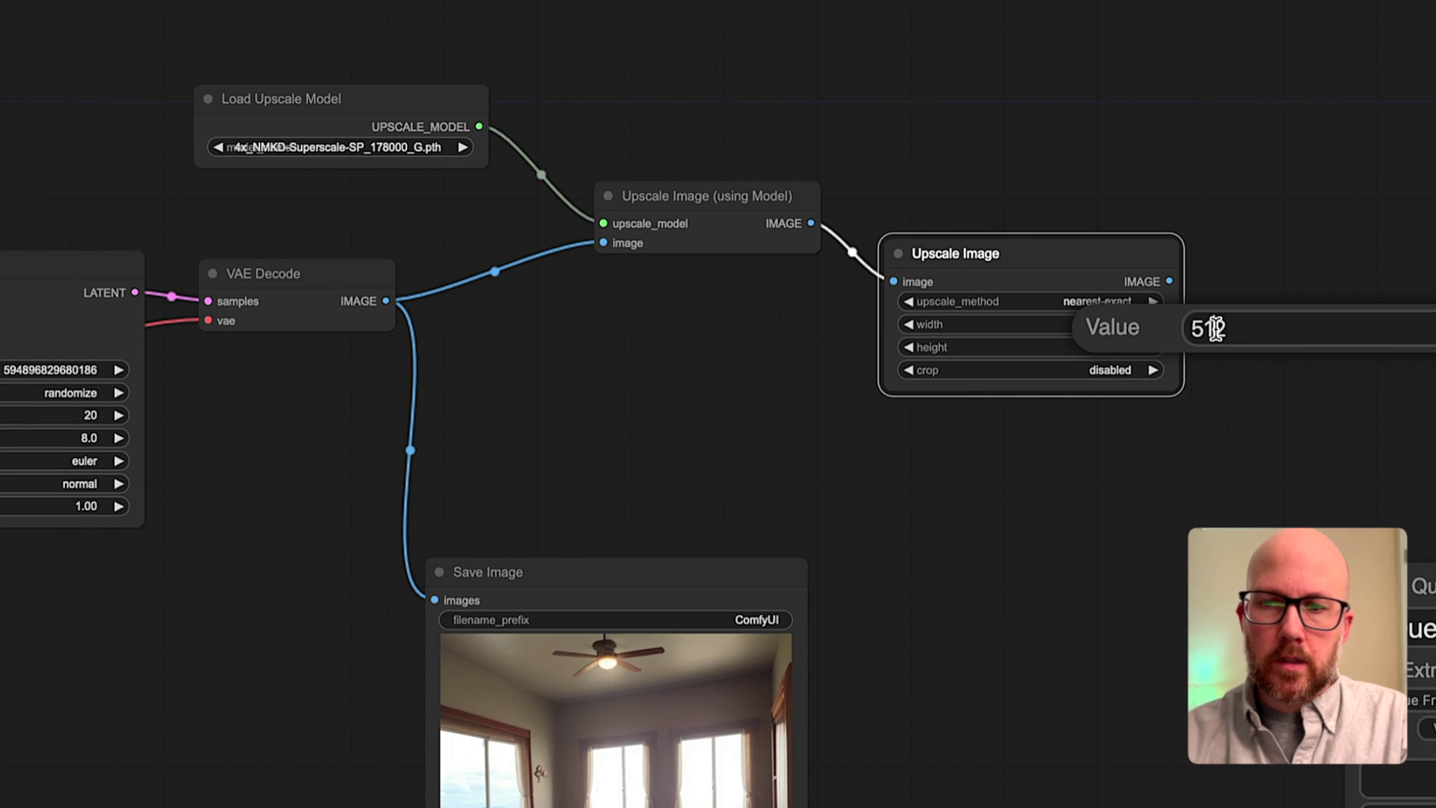
{"action": "type", "text": "1024"}
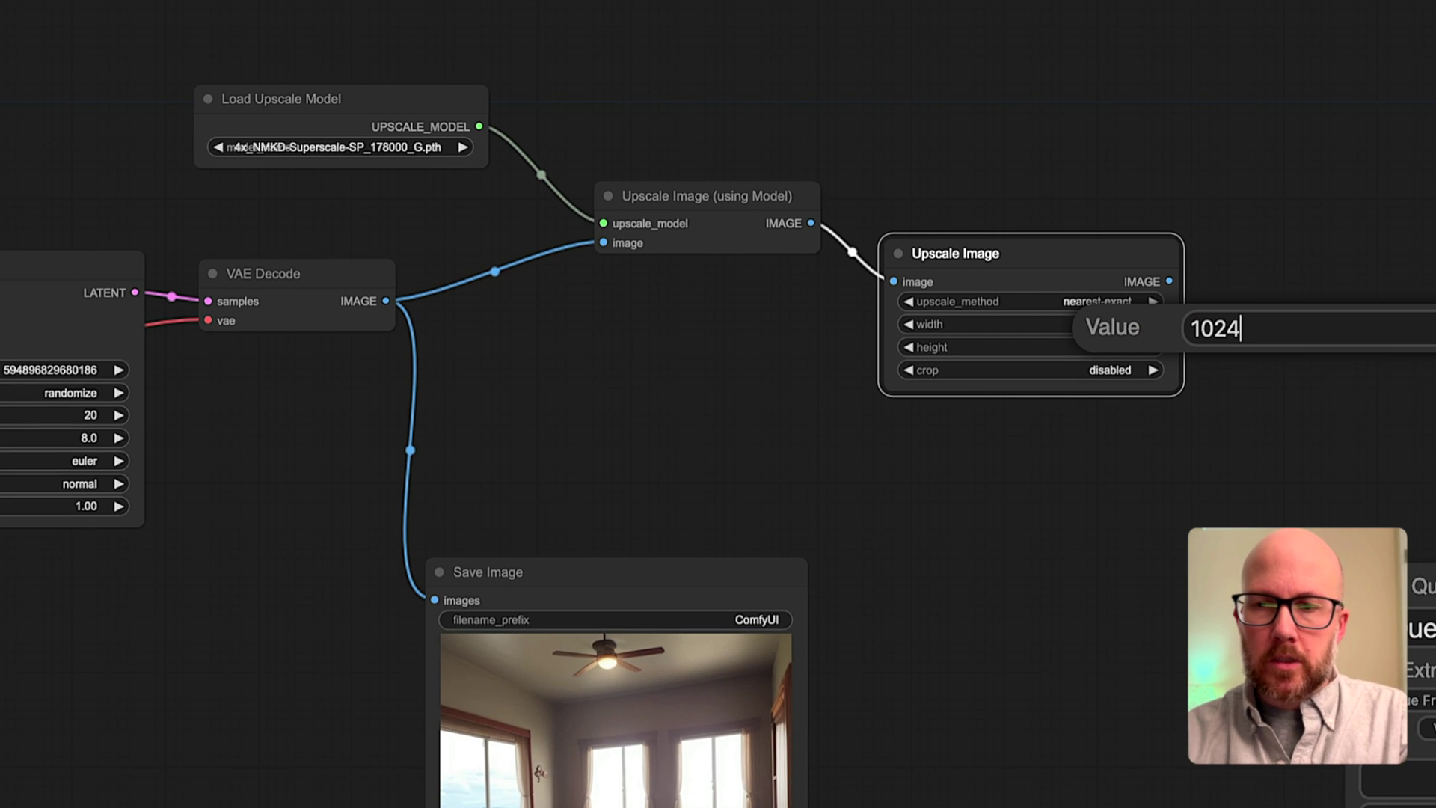
{"action": "key", "text": "Return"}
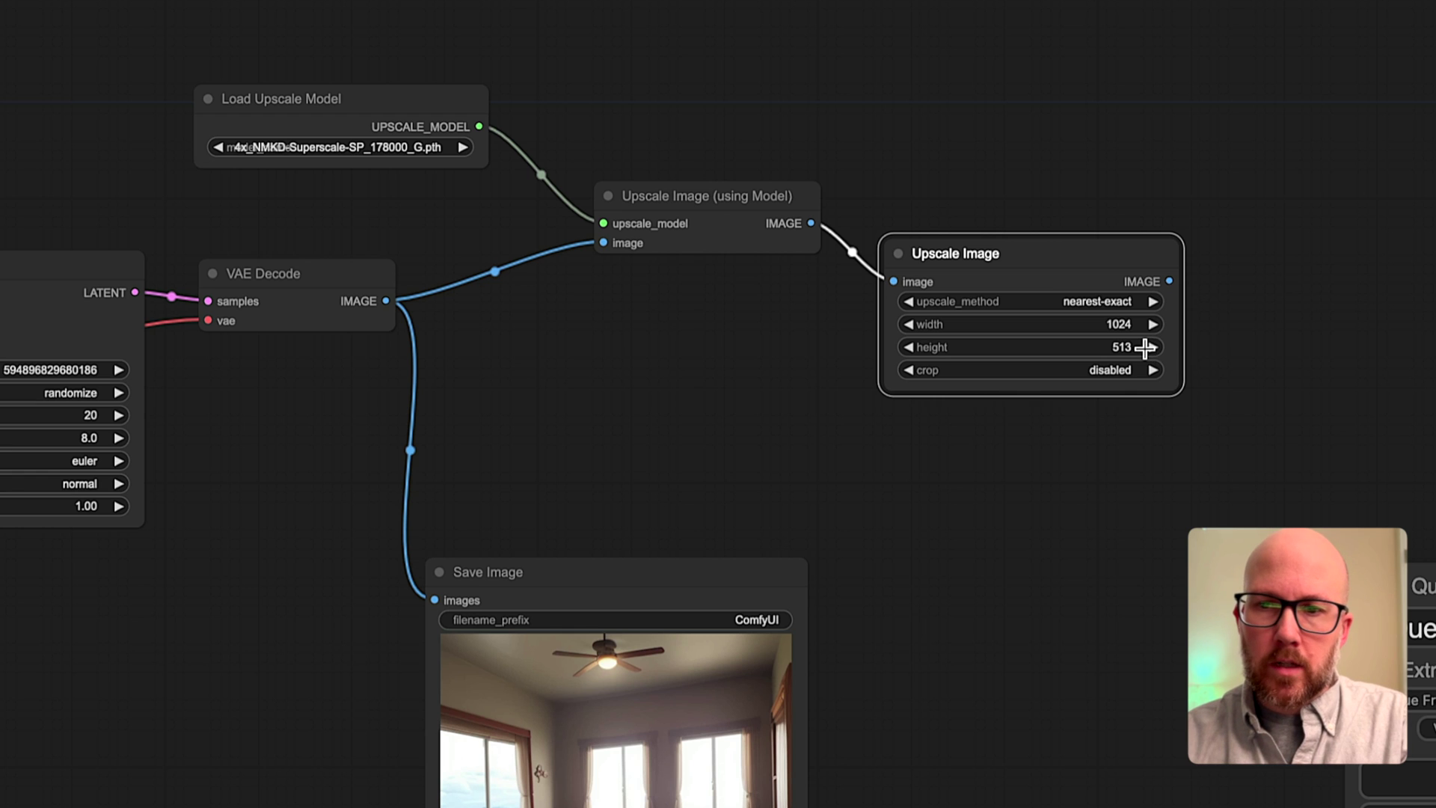
{"action": "left_click", "coordinate": [1122, 346]}
{"action": "type", "text": "1024"}
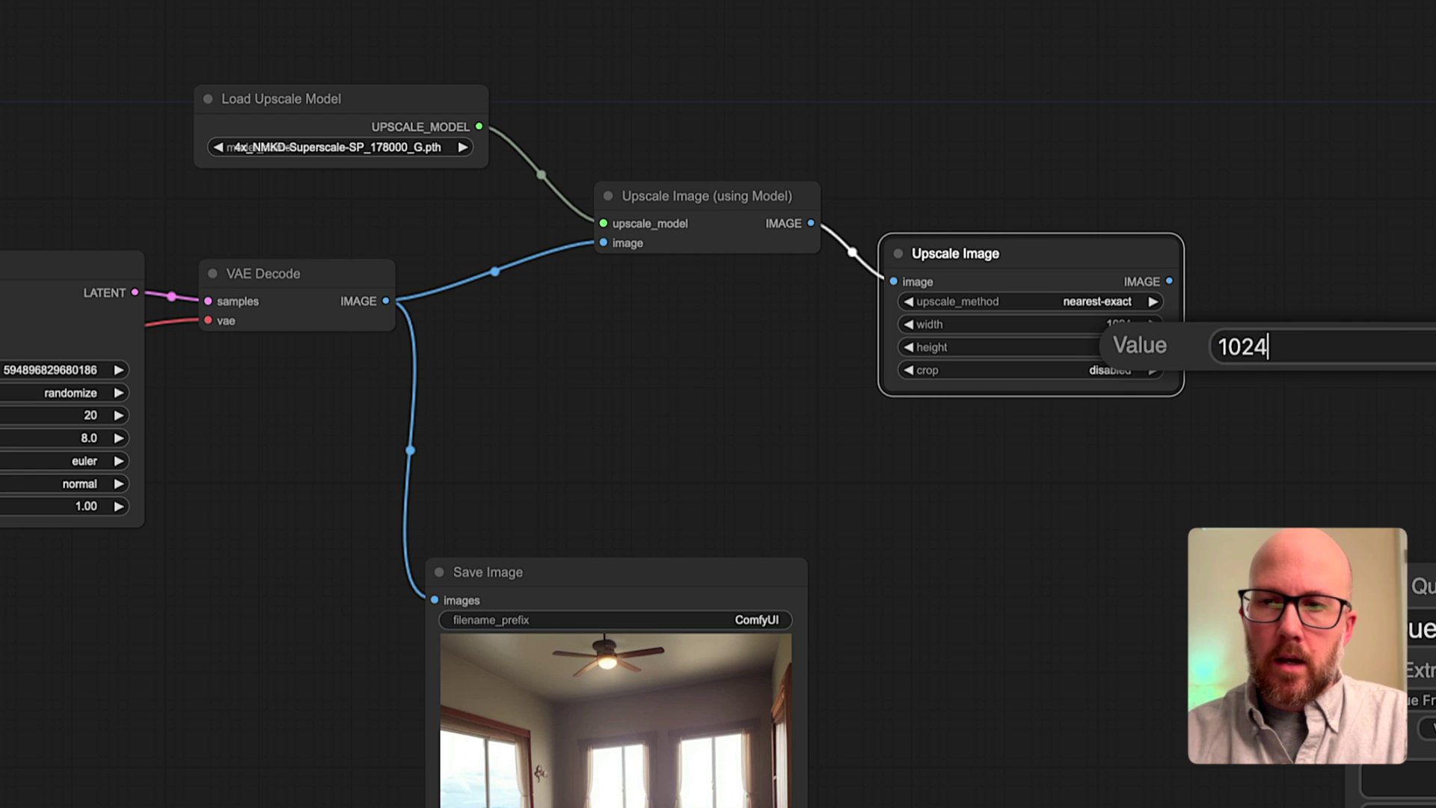
{"action": "key", "text": "Return"}
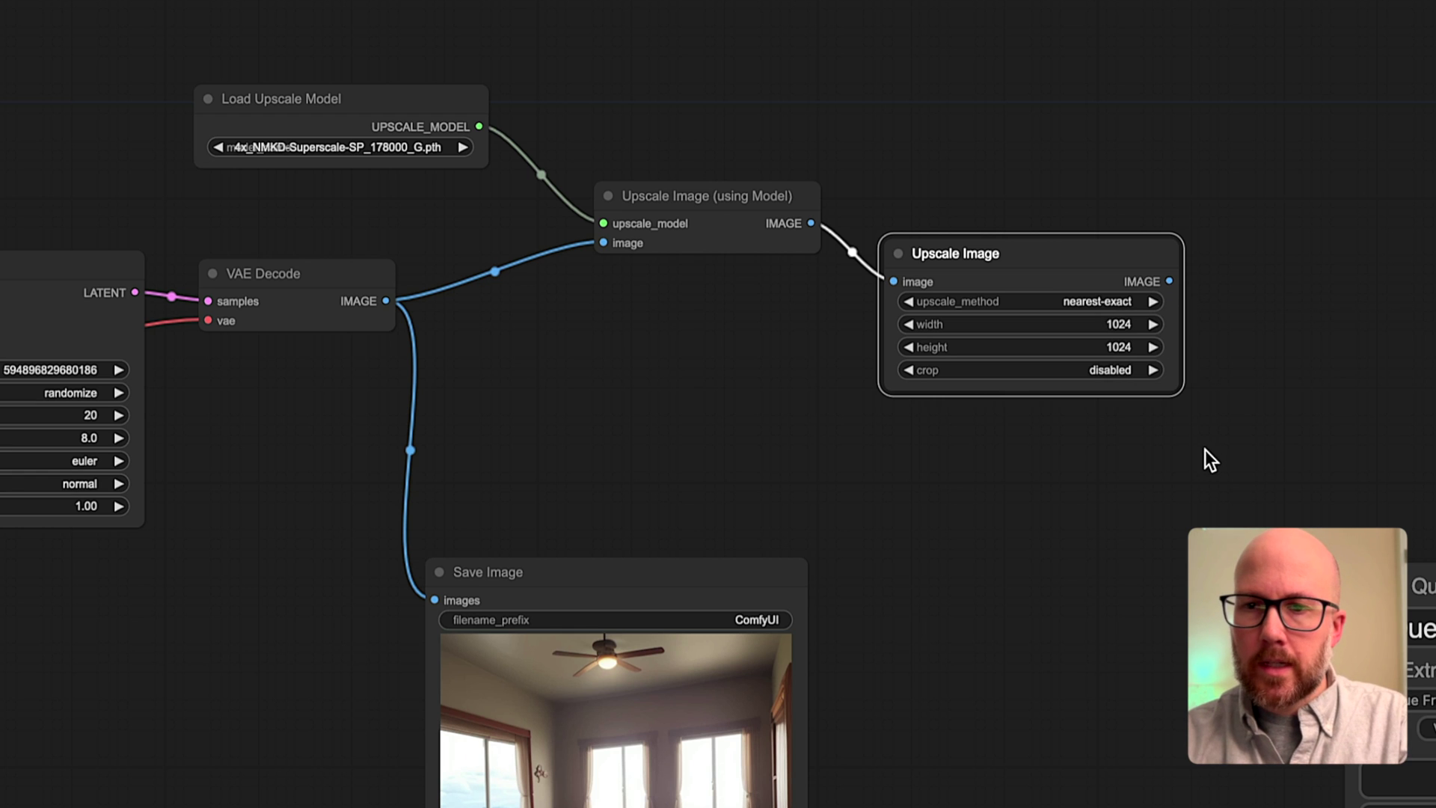
{"action": "scroll", "coordinate": [1122, 453], "scroll_direction": "right", "scroll_amount": 5}
{"action": "double_click", "coordinate": [1011, 460]}
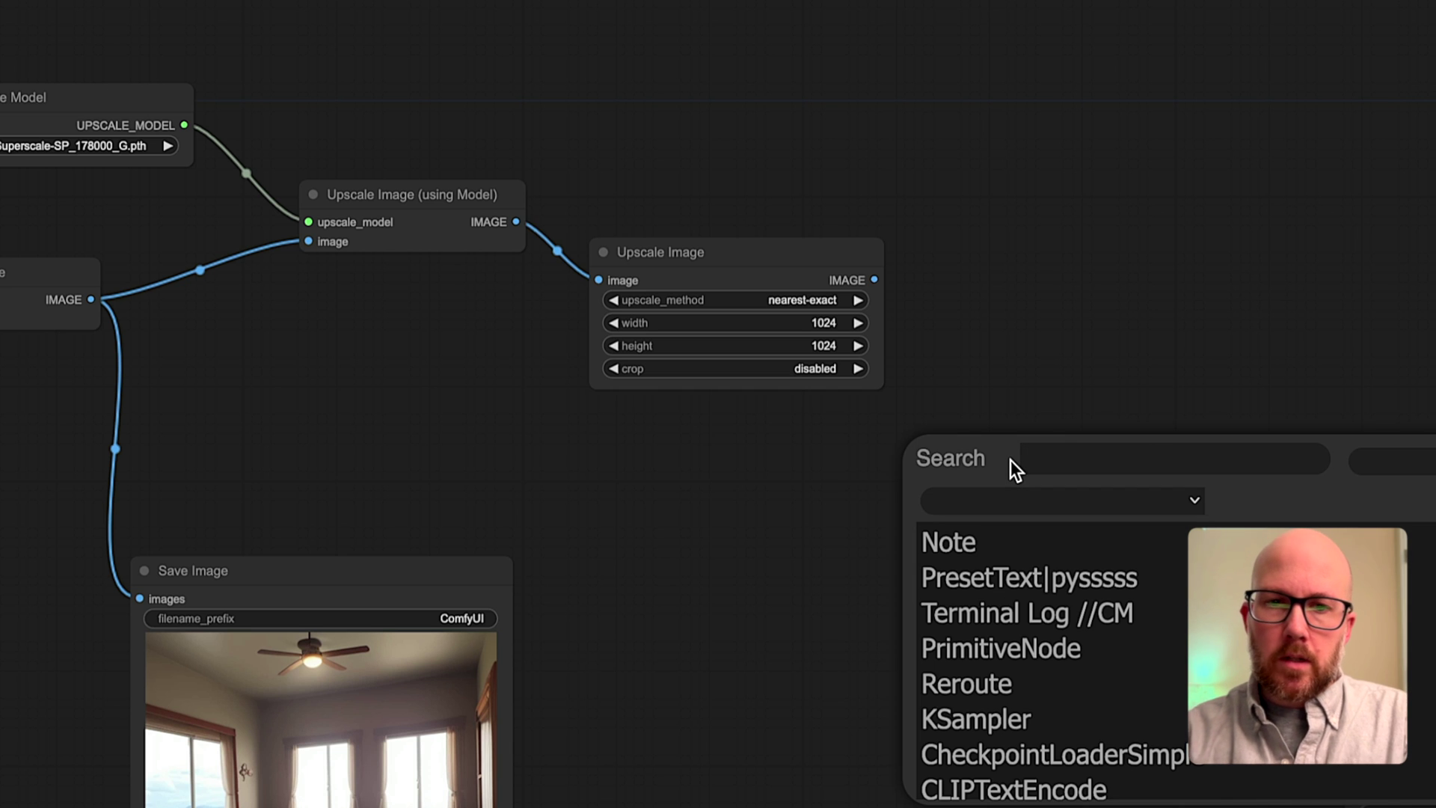
Add a Save Image node receiving the 1024×1024 resized image
{"action": "type", "text": "save"}
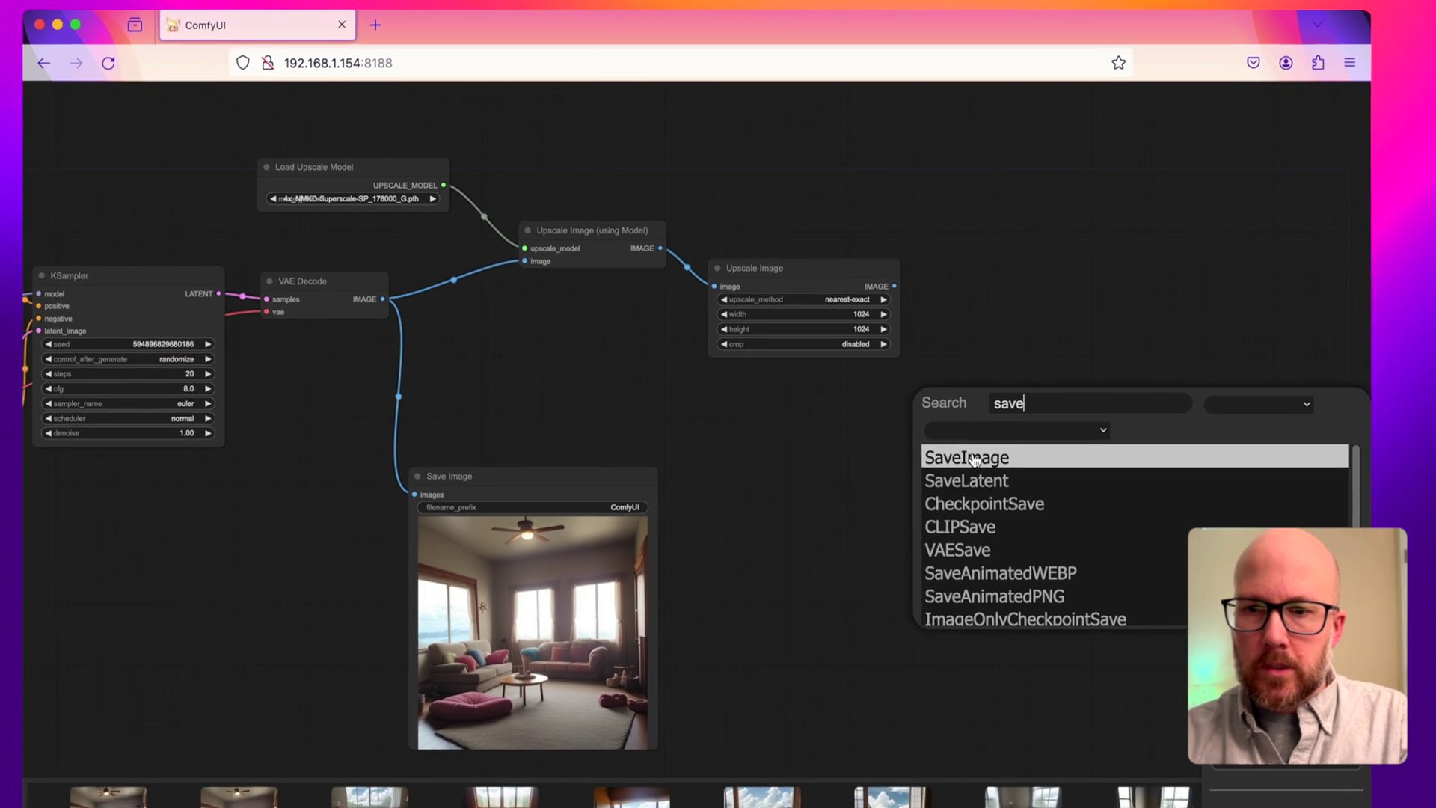
{"action": "key", "text": "Return"}
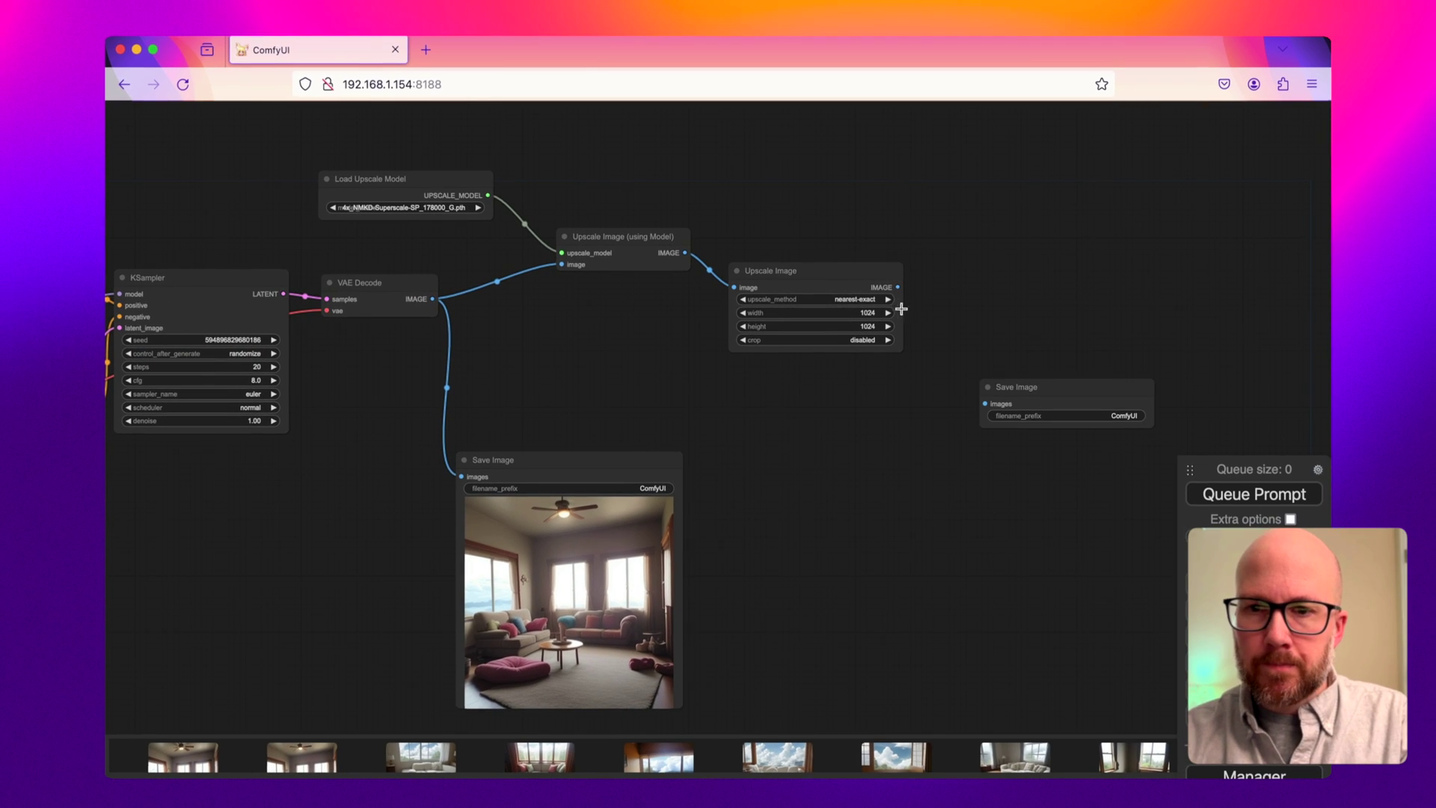
{"action": "left_click_drag", "start_coordinate": [897, 287], "coordinate": [982, 378]}
Queue a new room image and enlarge the upscaled result's preview
{"action": "left_click", "coordinate": [1215, 496]}
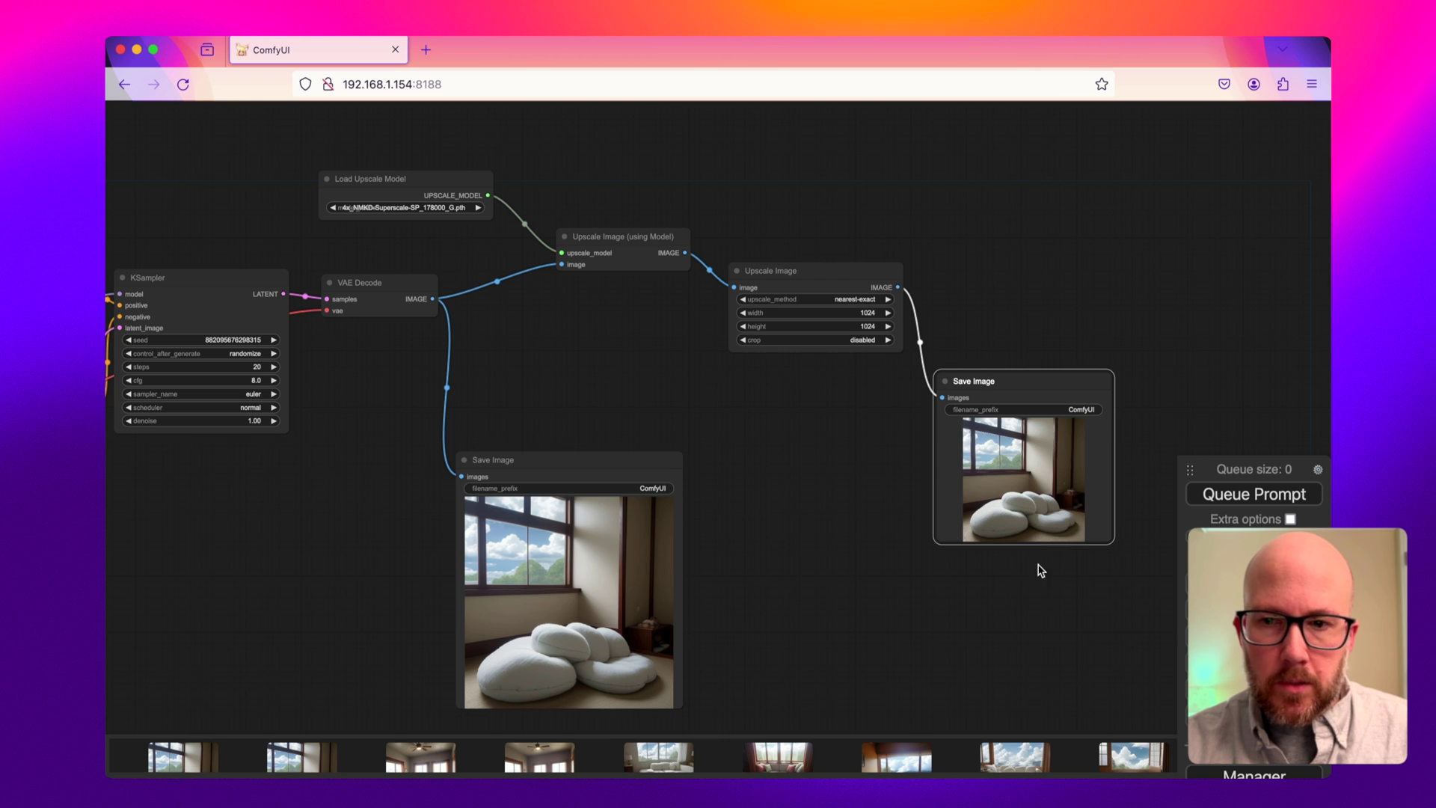
{"action": "left_click_drag", "start_coordinate": [1108, 540], "coordinate": [1194, 679]}
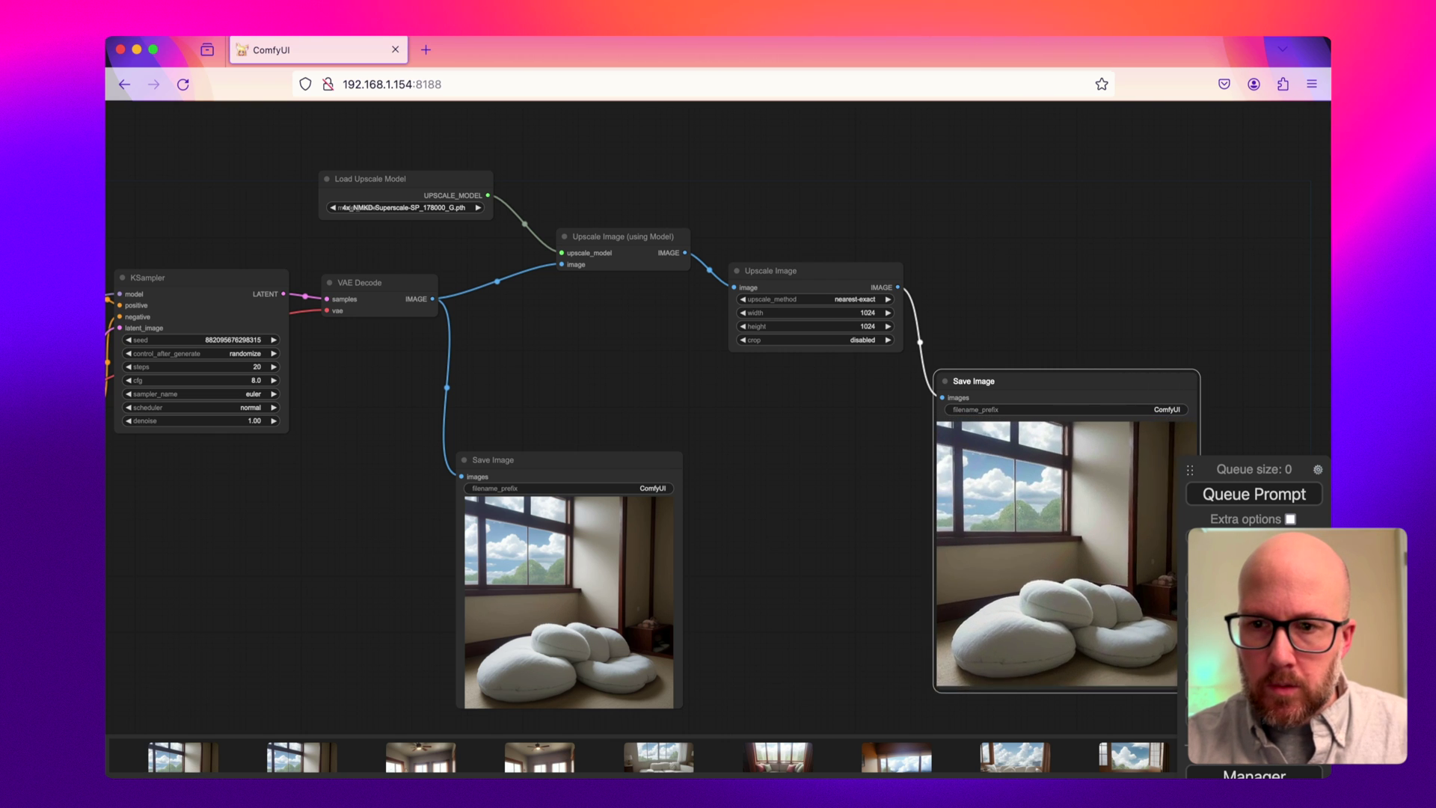
{"action": "left_click_drag", "start_coordinate": [1183, 329], "coordinate": [1054, 284]}
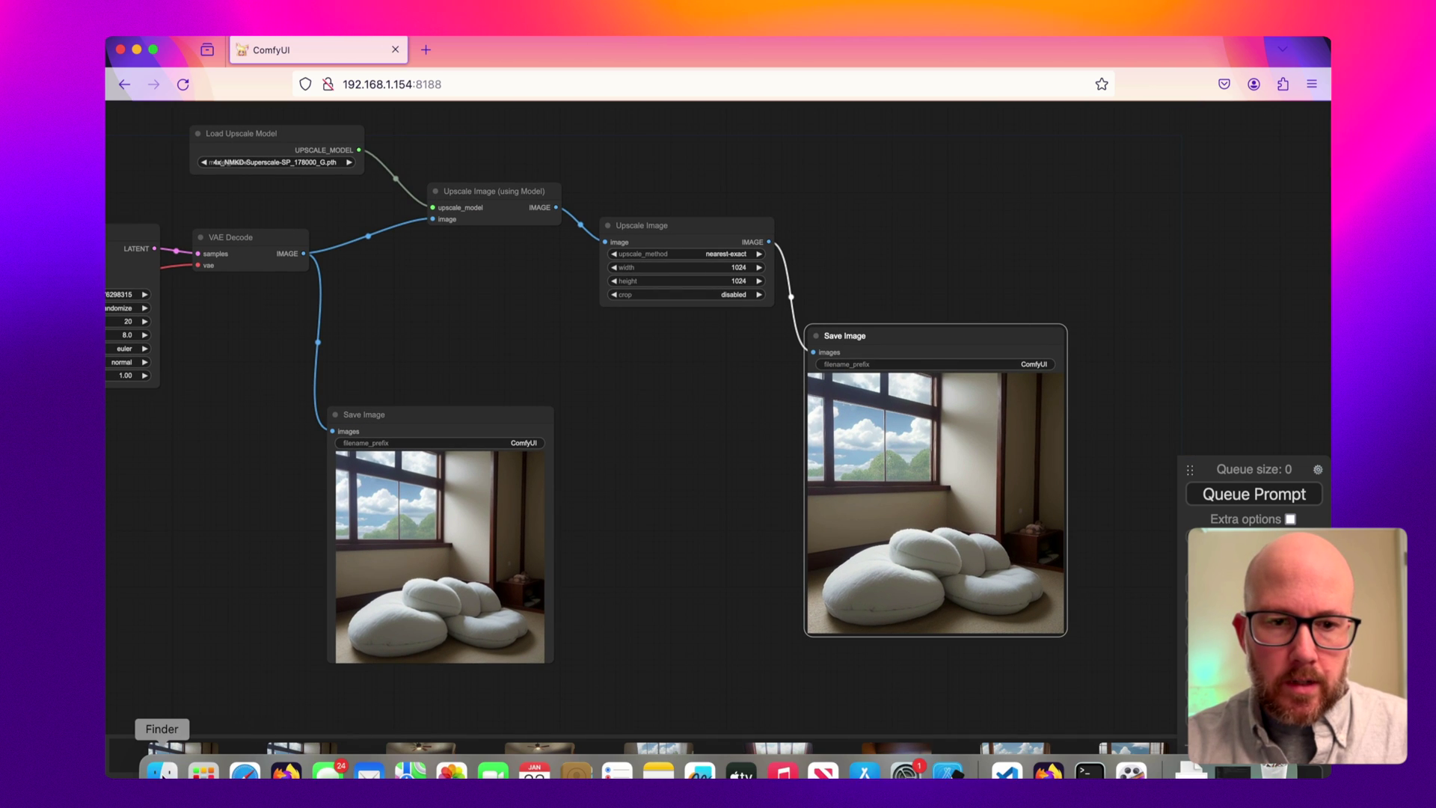
Preview ComfyUI_00075_.png (1.4 MB) in Quick Look, flipping back and forth with ComfyUI_00074_.png (314 KB)
{"action": "left_click", "coordinate": [162, 769]}
{"action": "left_click", "coordinate": [576, 227]}
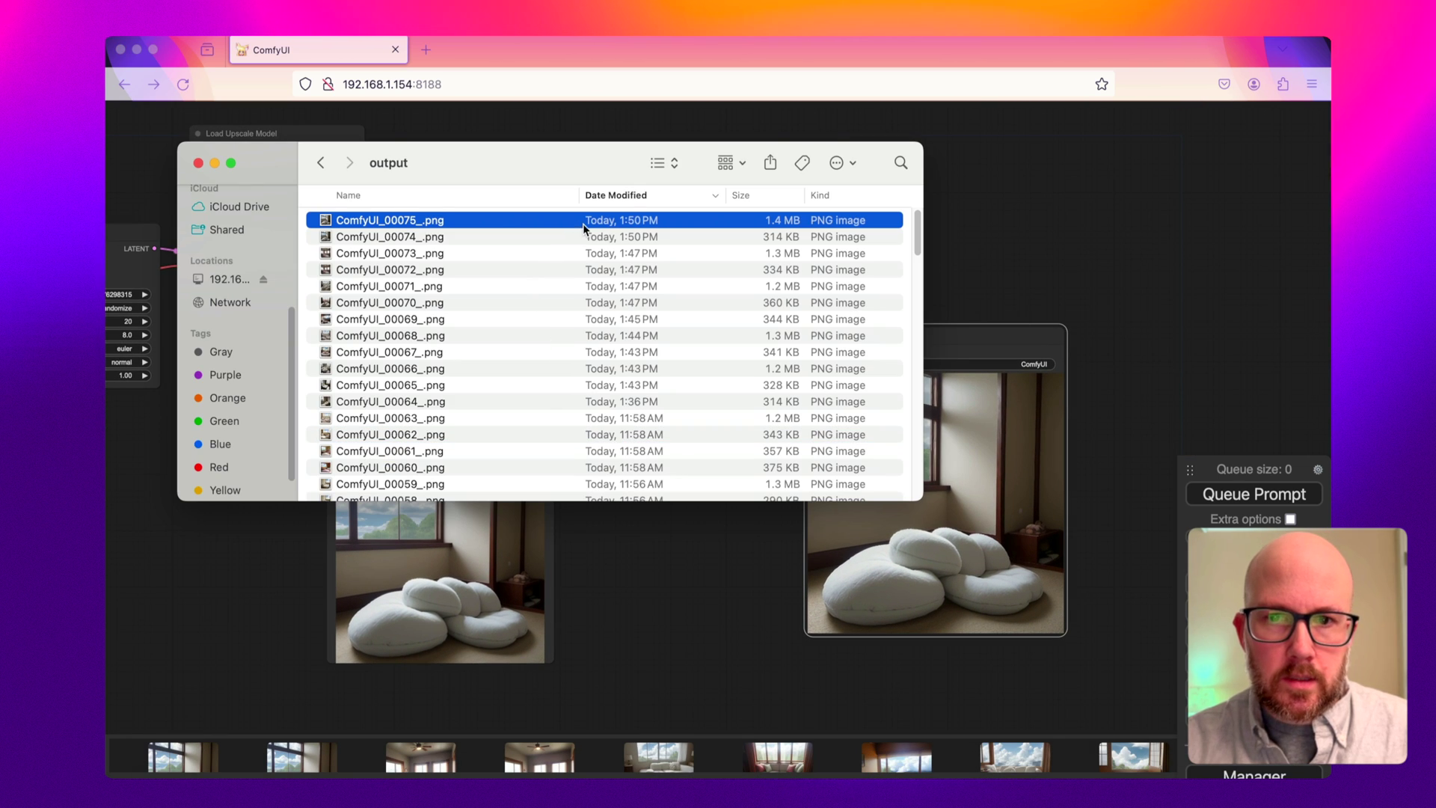
{"action": "left_click", "coordinate": [585, 238]}
{"action": "key", "text": "Up"}
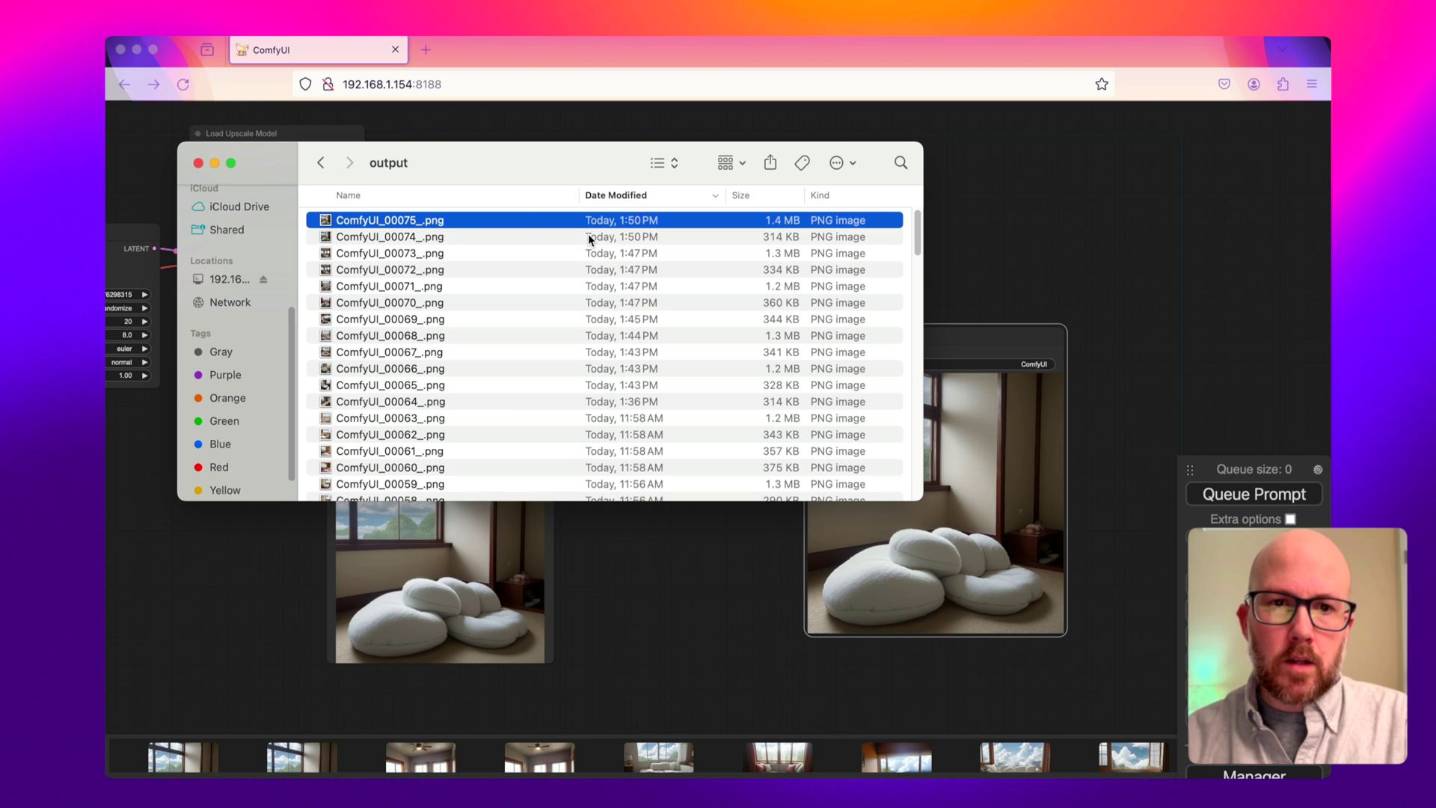
{"action": "key", "text": "space"}
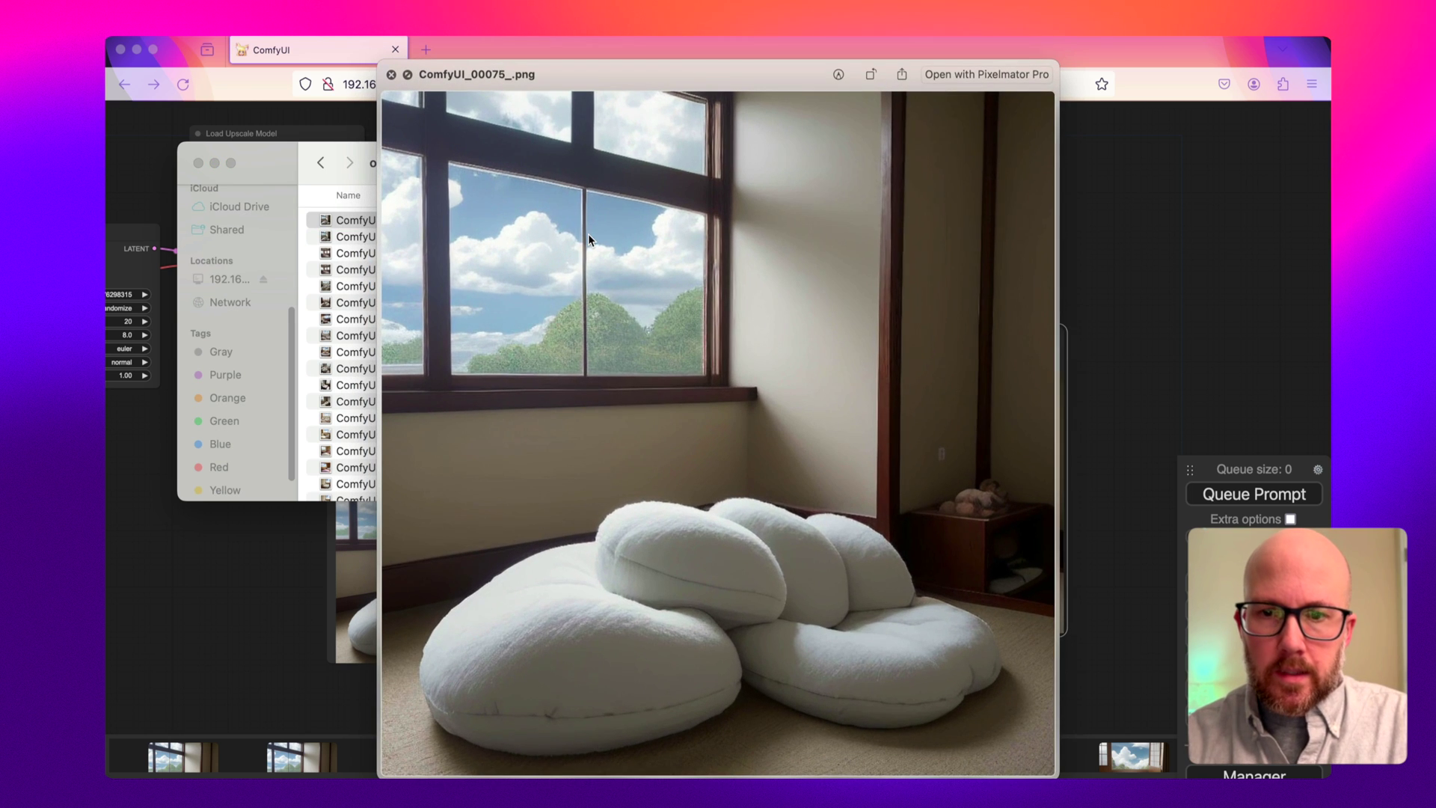
{"action": "key", "text": "Down"}
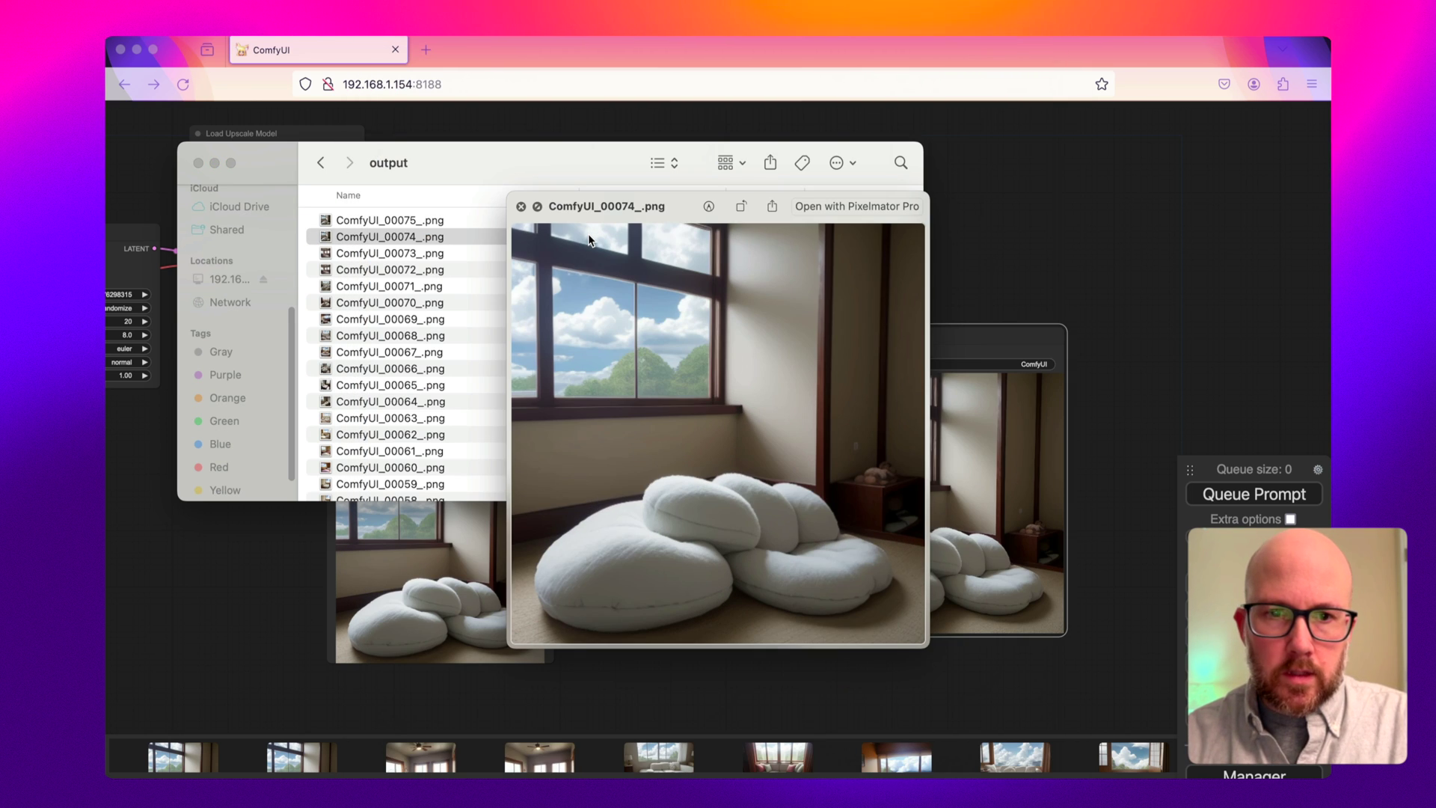
{"action": "key", "text": "Up"}
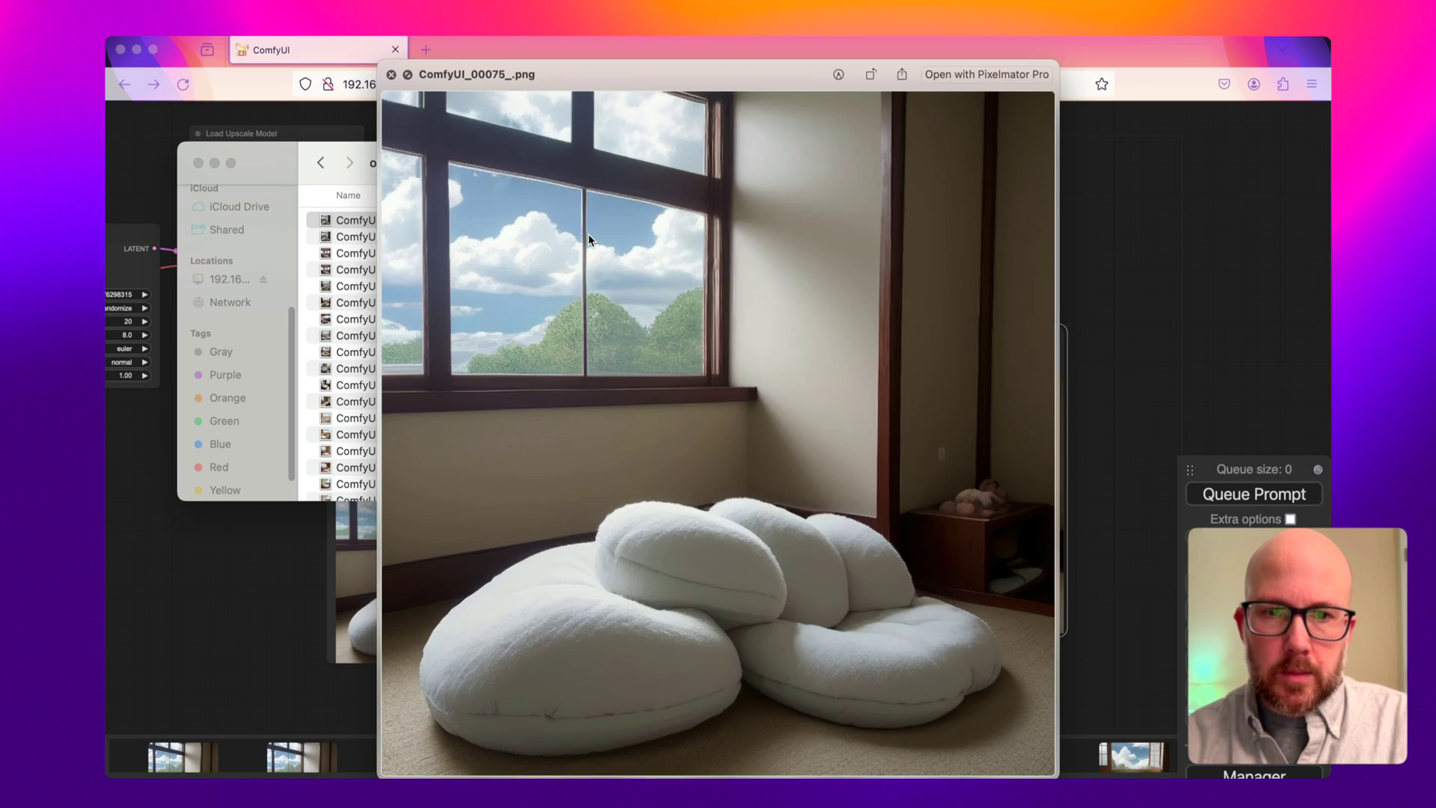